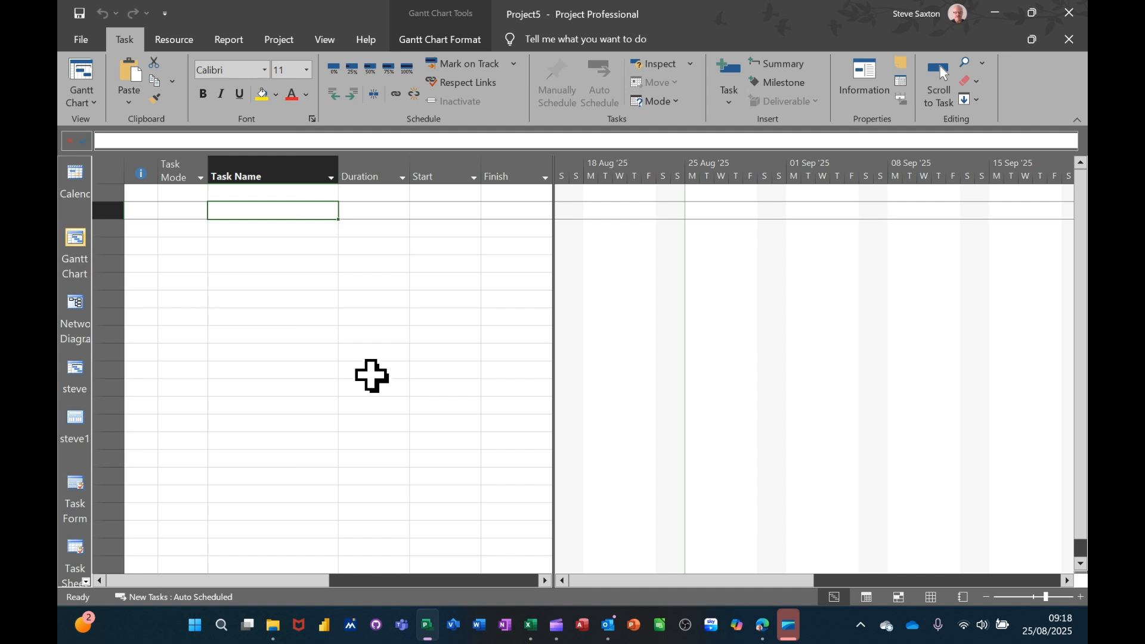
# Enter the tasks Project A, Task 1 and Task 2, and indent Task 1 and Task 2 beneath Project A.
pyautogui.click(291, 194)
pyautogui.write('Project A')
pyautogui.press('Return')
pyautogui.write('Task 1')
pyautogui.press('Return')
pyautogui.write('Task 2')
pyautogui.press('Return')
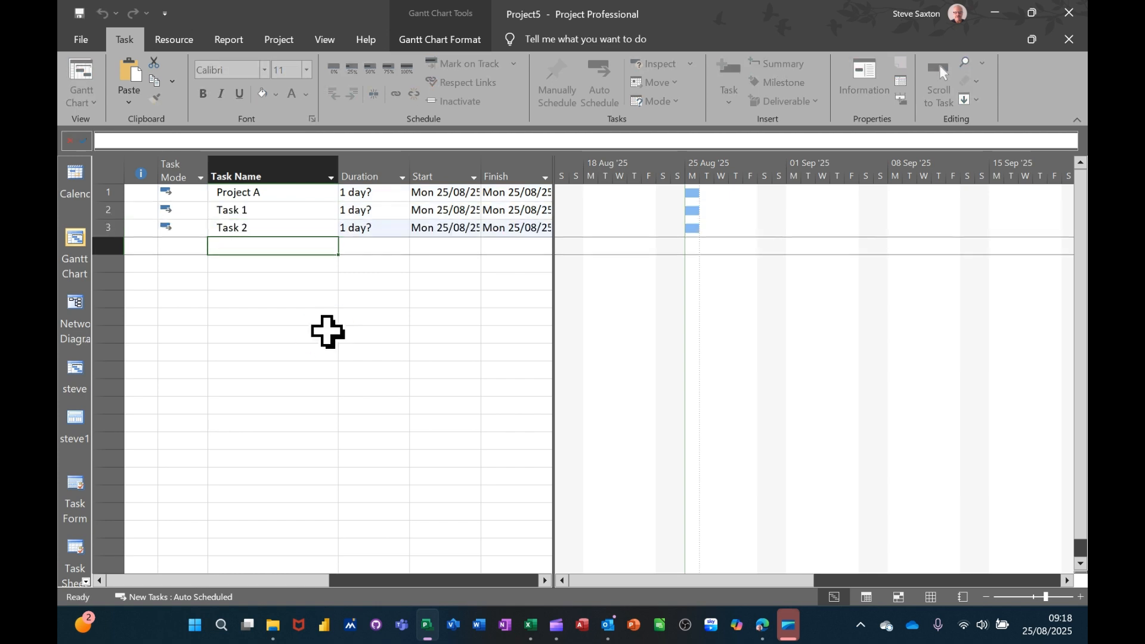
pyautogui.moveTo(268, 209); pyautogui.dragTo(271, 225)
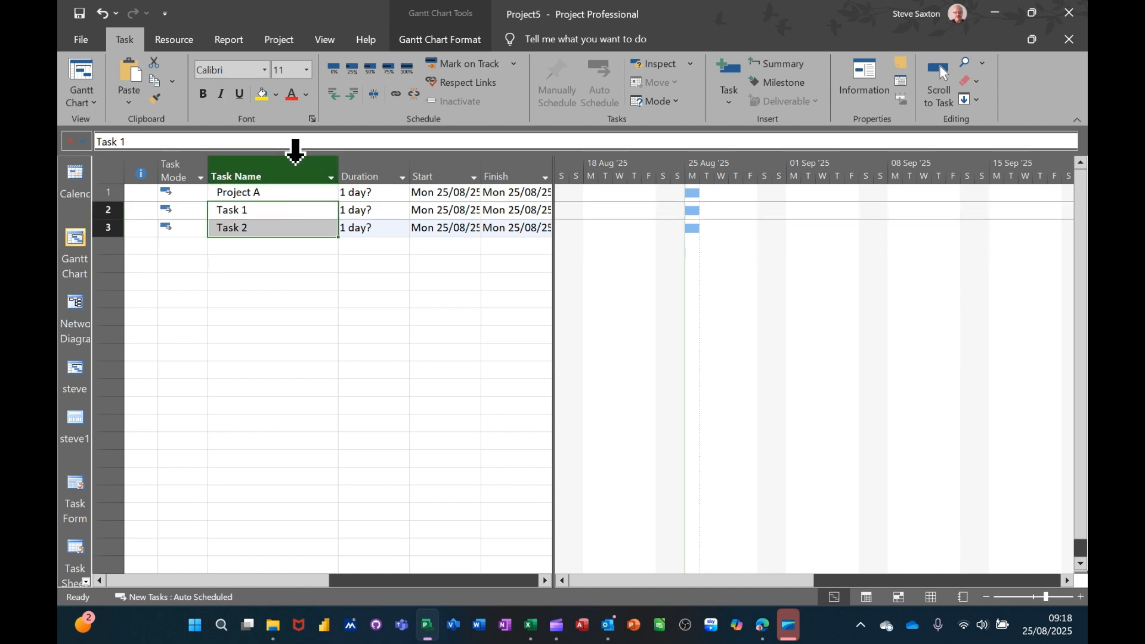
pyautogui.click(352, 94)
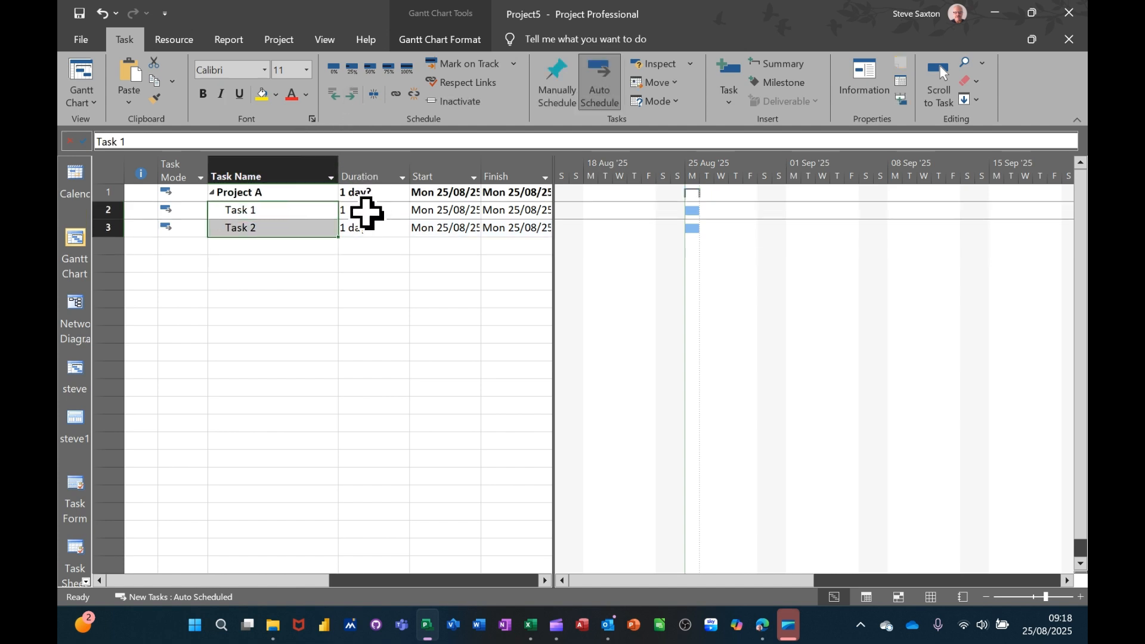
# Set the duration of Task 1 to 2 days and of Task 2 to 3 days.
pyautogui.click(365, 211)
pyautogui.write('2')
pyautogui.press('Return')
pyautogui.write('3')
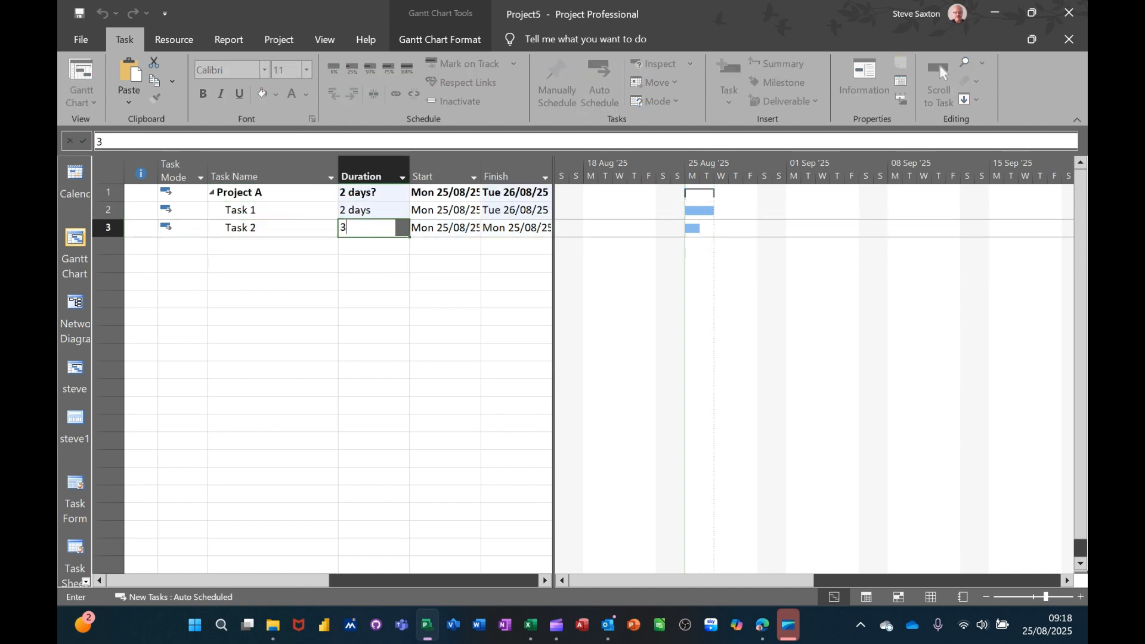
pyautogui.click(388, 276)
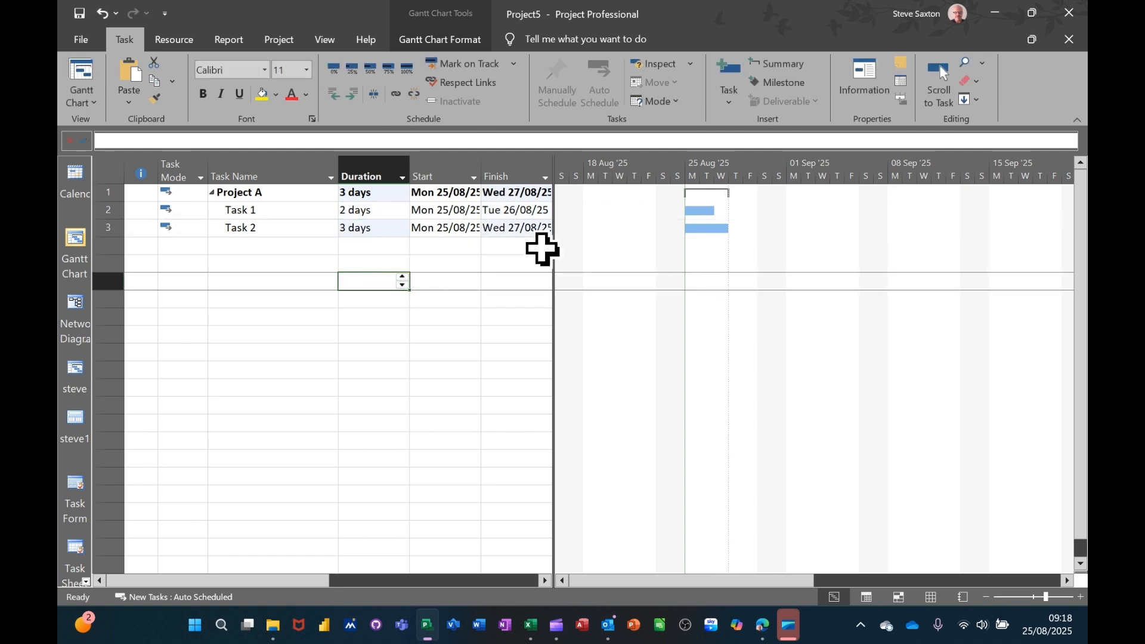
# Widen the task table to reach the predecessors and set 2 as the predecessor of Task 2.
pyautogui.moveTo(554, 255); pyautogui.dragTo(681, 255)
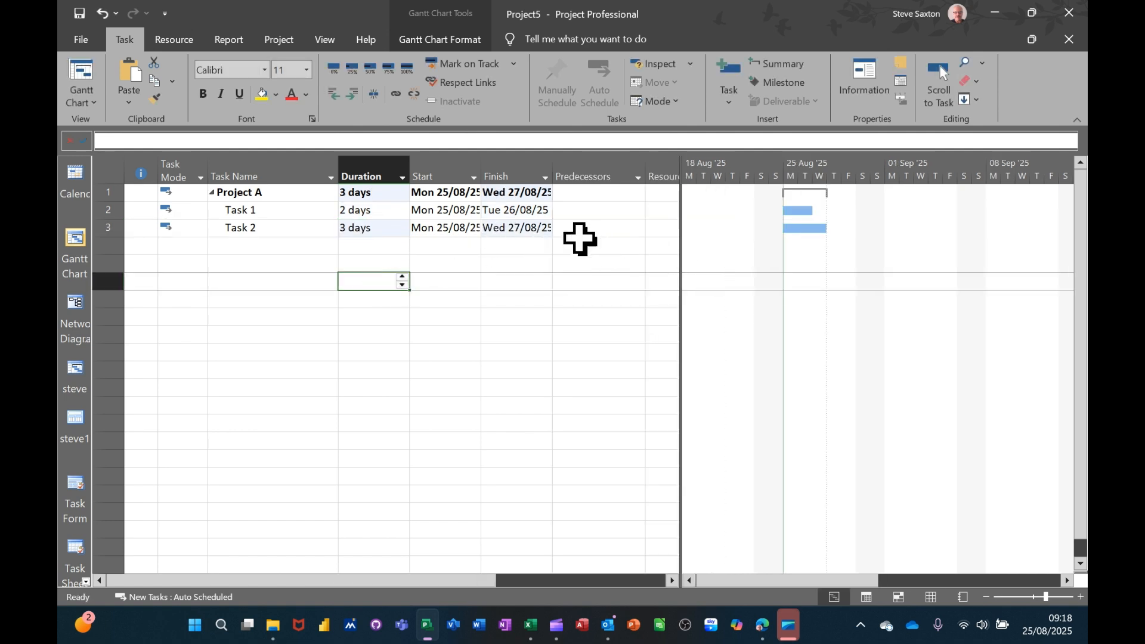
pyautogui.click(580, 230)
pyautogui.write('2')
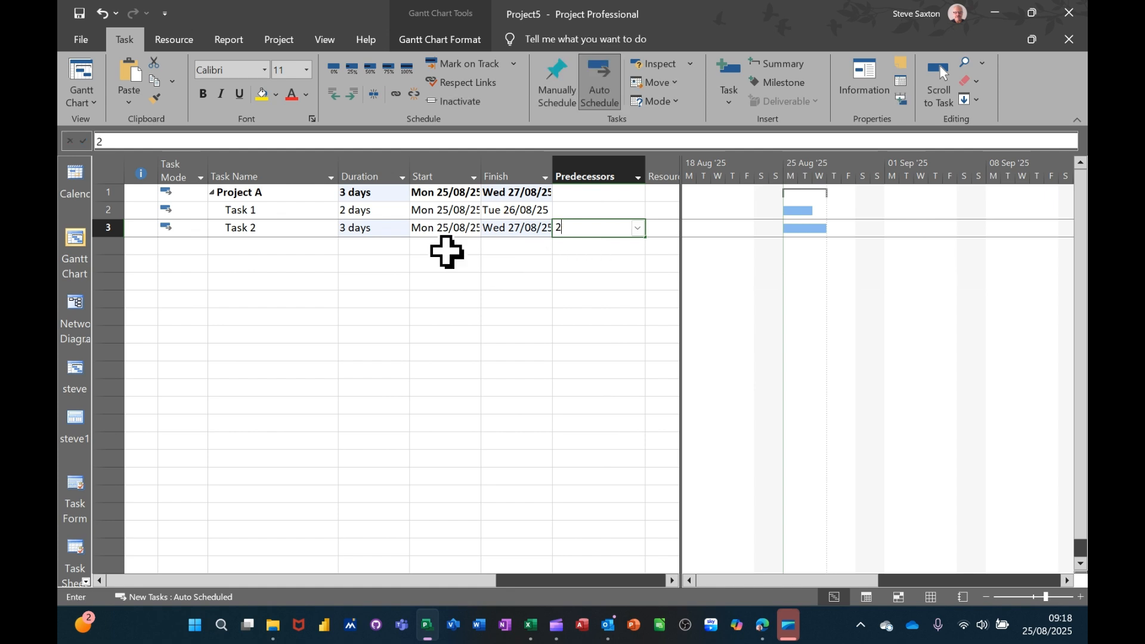
pyautogui.press('Return')
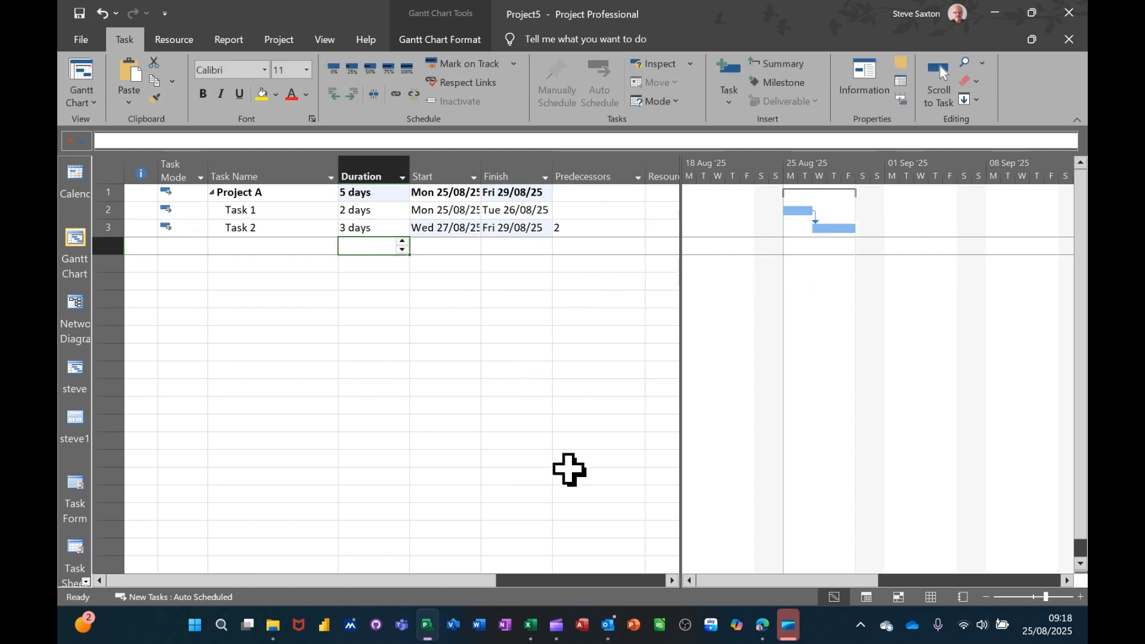
# Switch to the resource sheet and add two people by first name as resources.
pyautogui.click(932, 598)
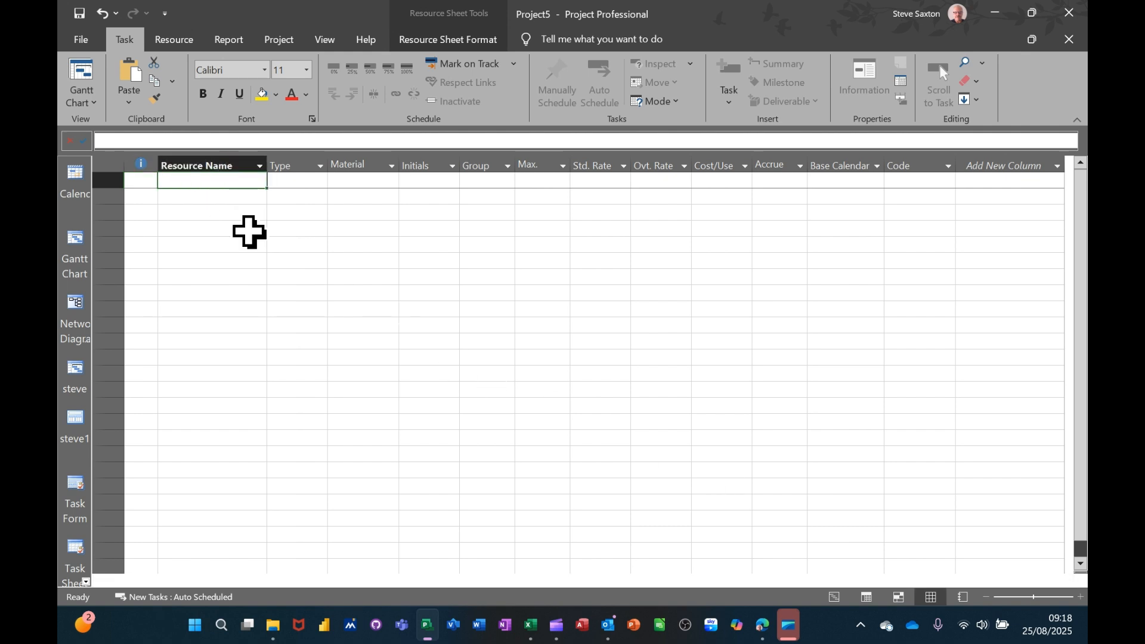
pyautogui.write('Bill')
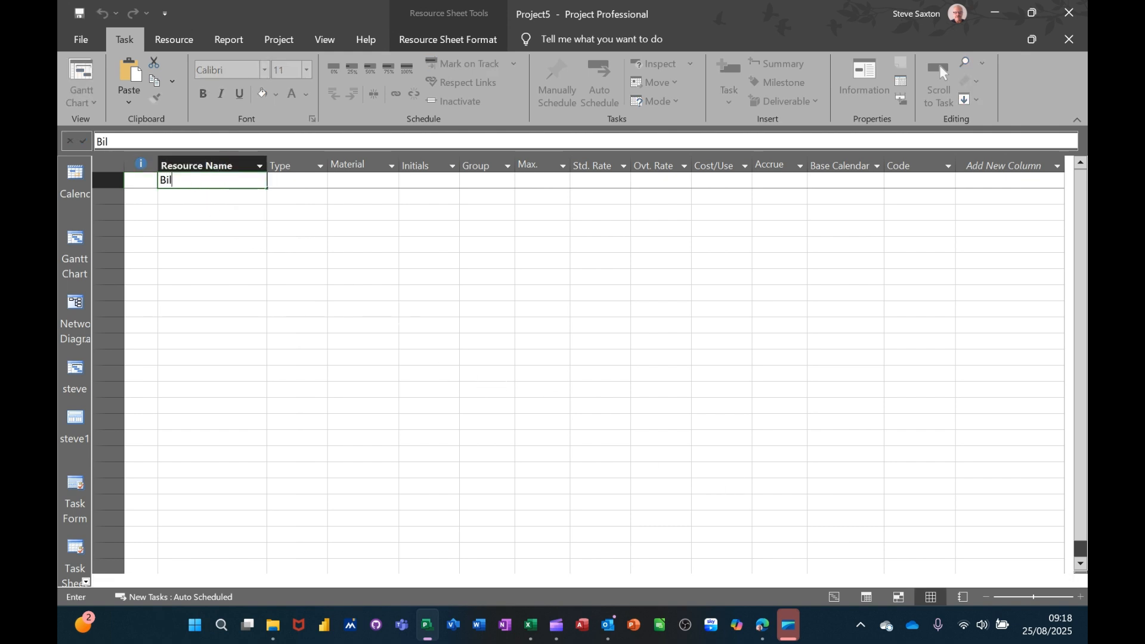
pyautogui.press('Return')
pyautogui.write('Ben')
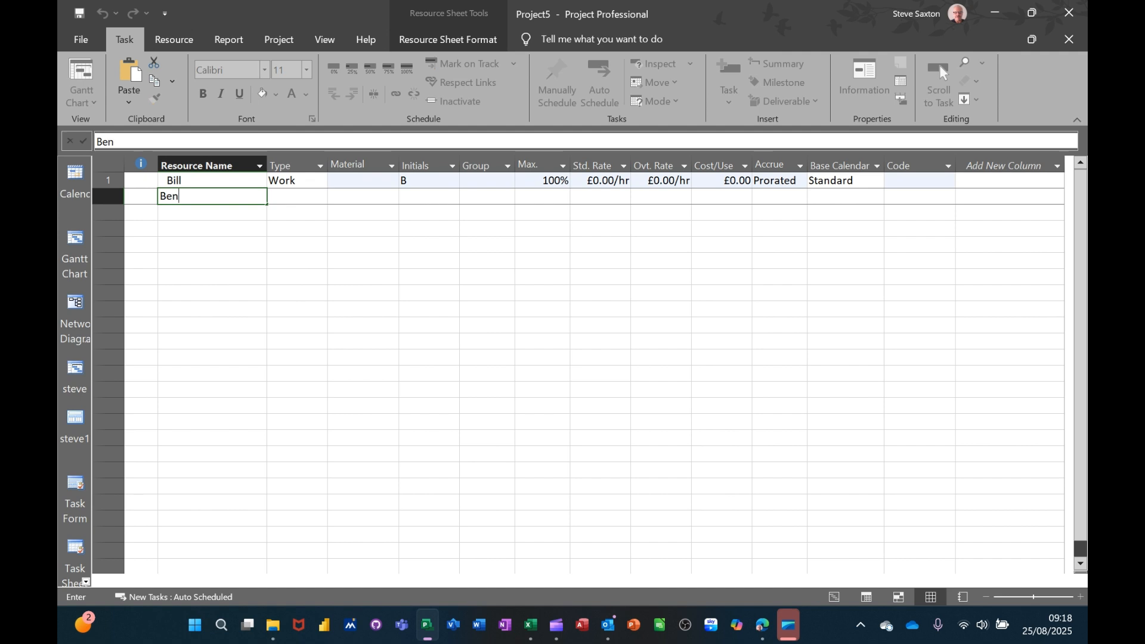
pyautogui.press('Return')
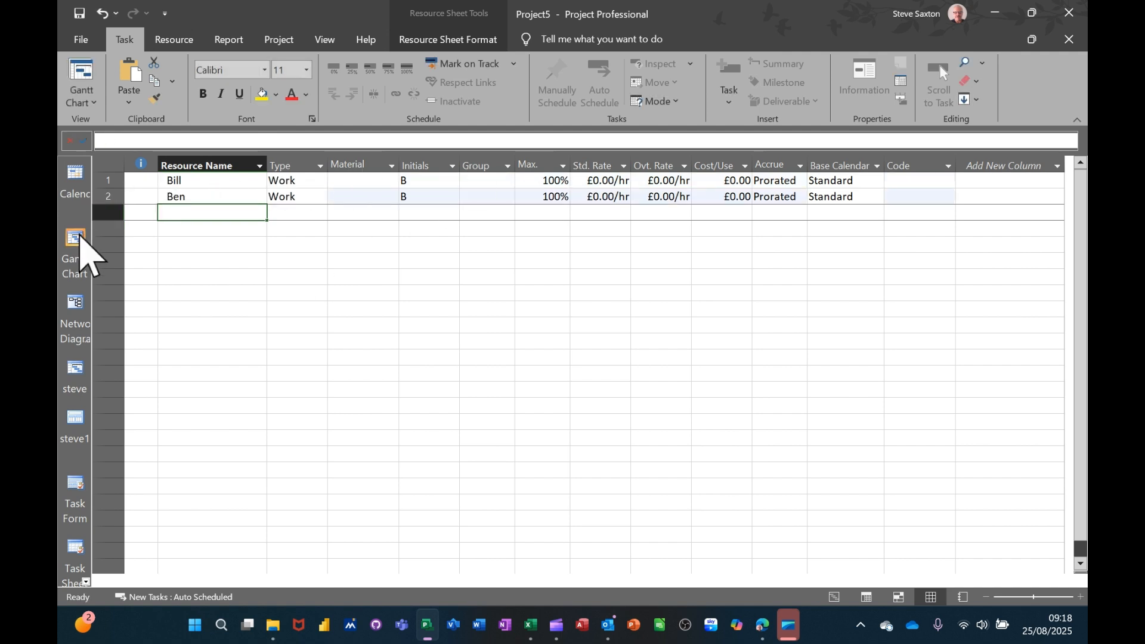
# Return to the Gantt chart and assign the second person from the resource sheet to Task 1.
pyautogui.click(83, 249)
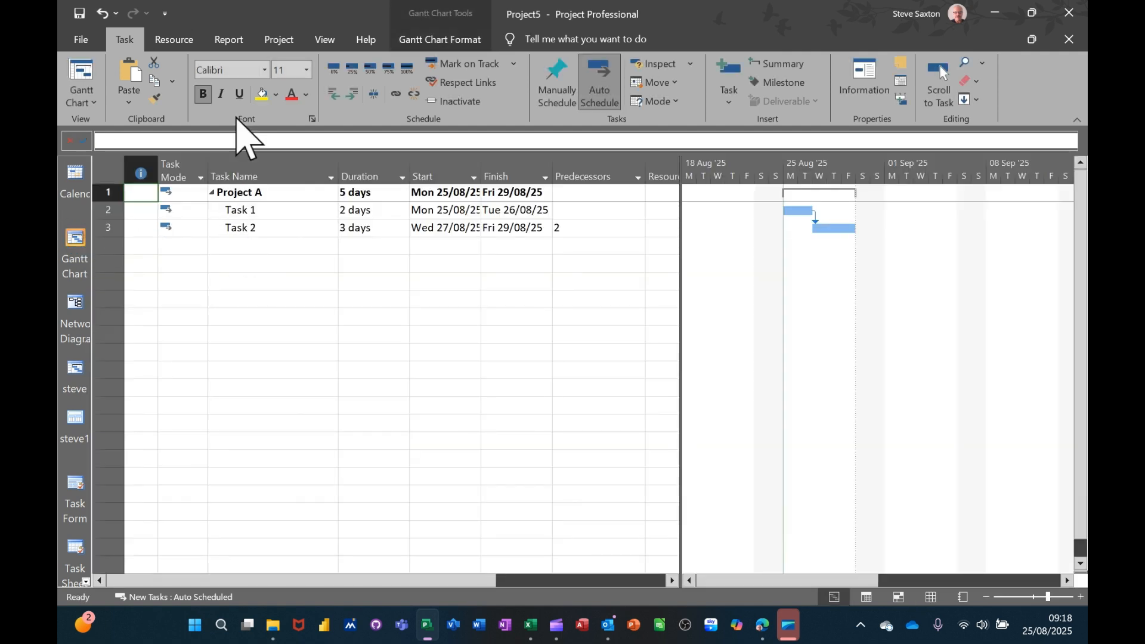
pyautogui.click(175, 41)
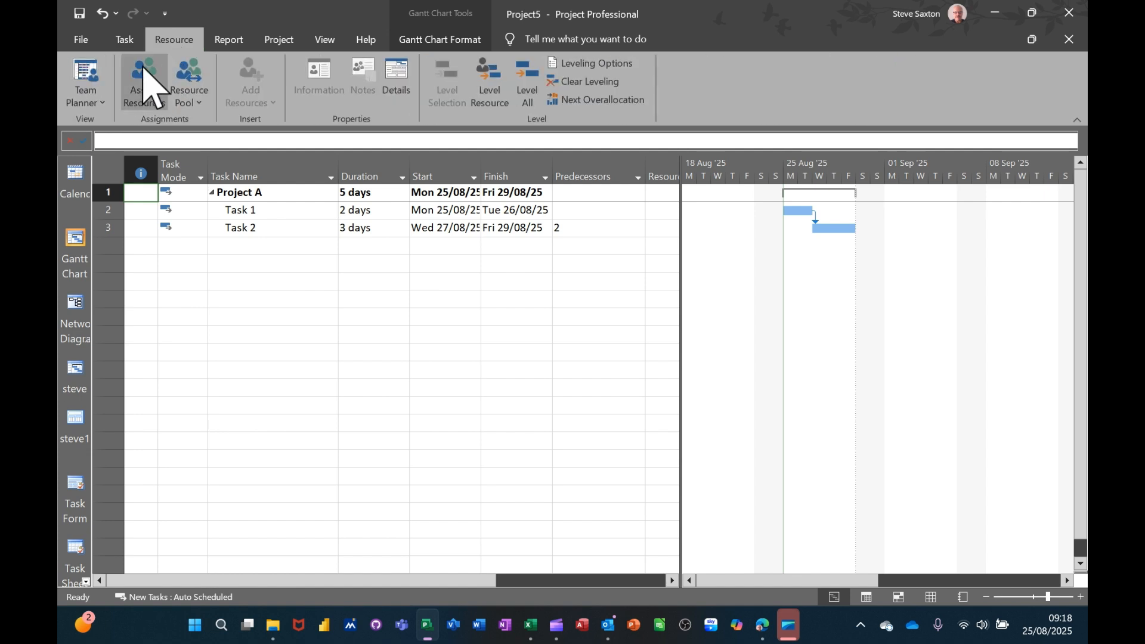
pyautogui.click(143, 78)
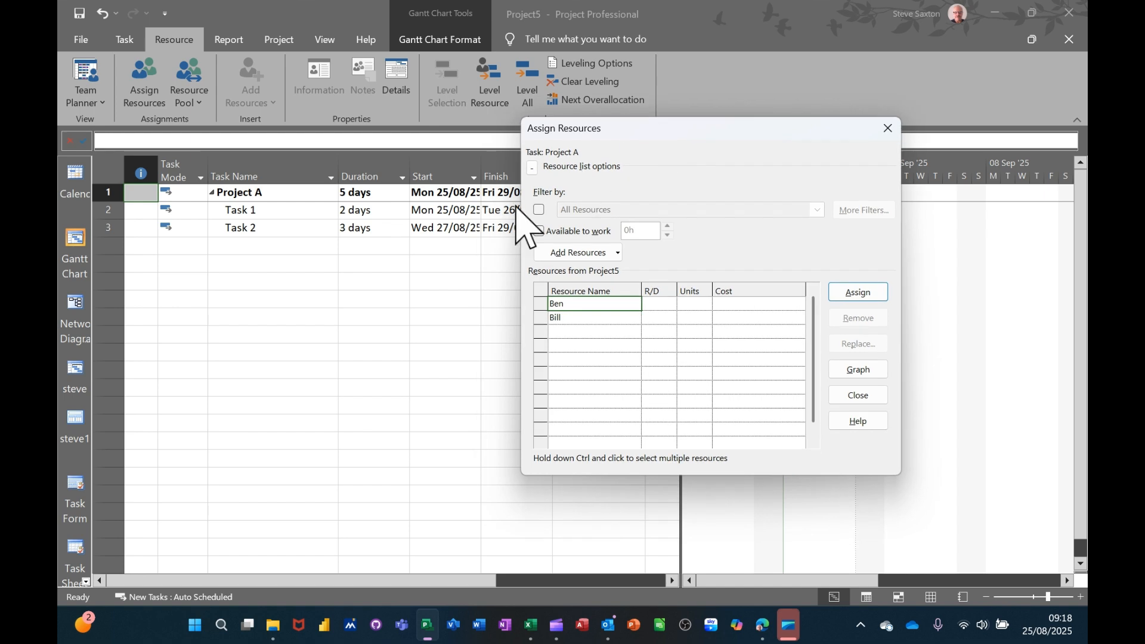
pyautogui.click(278, 212)
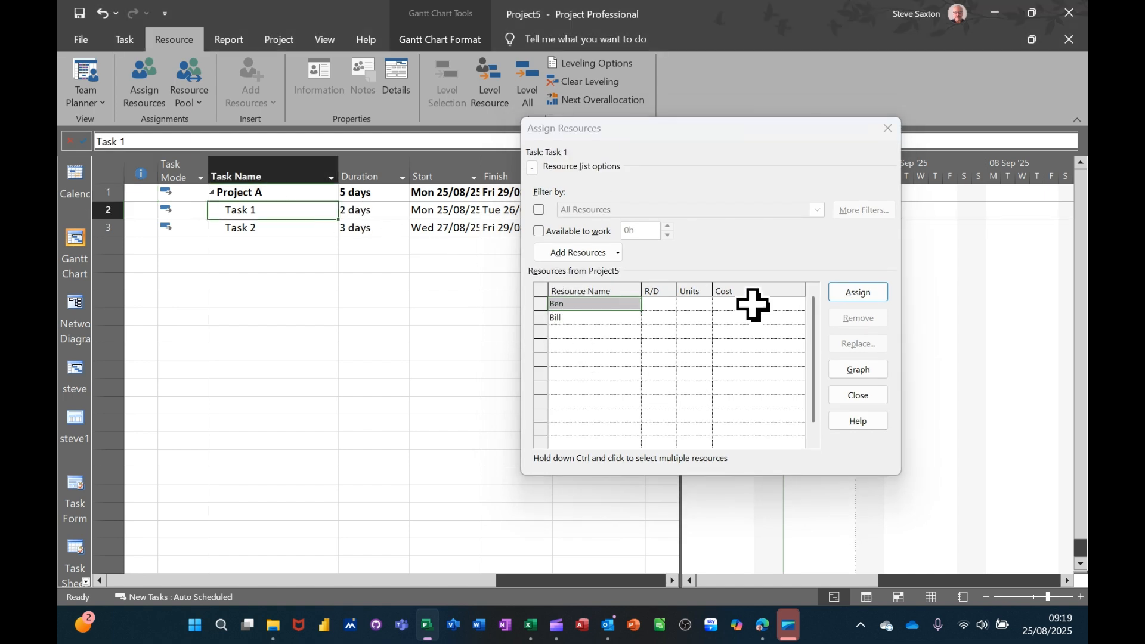
pyautogui.click(862, 292)
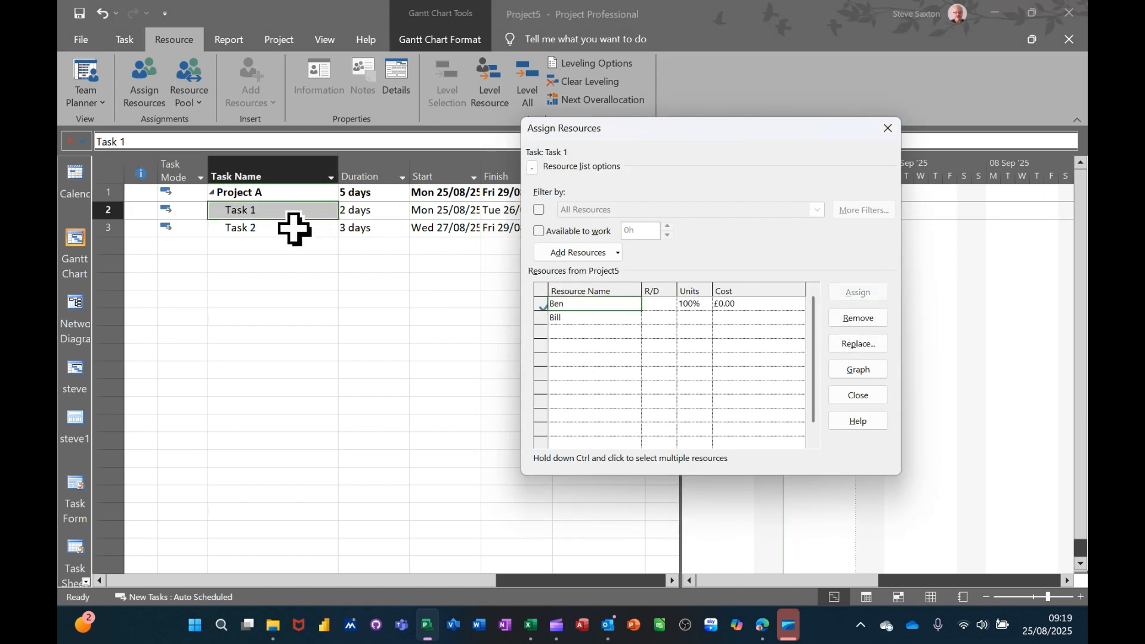
# Assign the first person from the resource sheet to Task 2 and finish assigning resources.
pyautogui.click(286, 229)
pyautogui.click(587, 317)
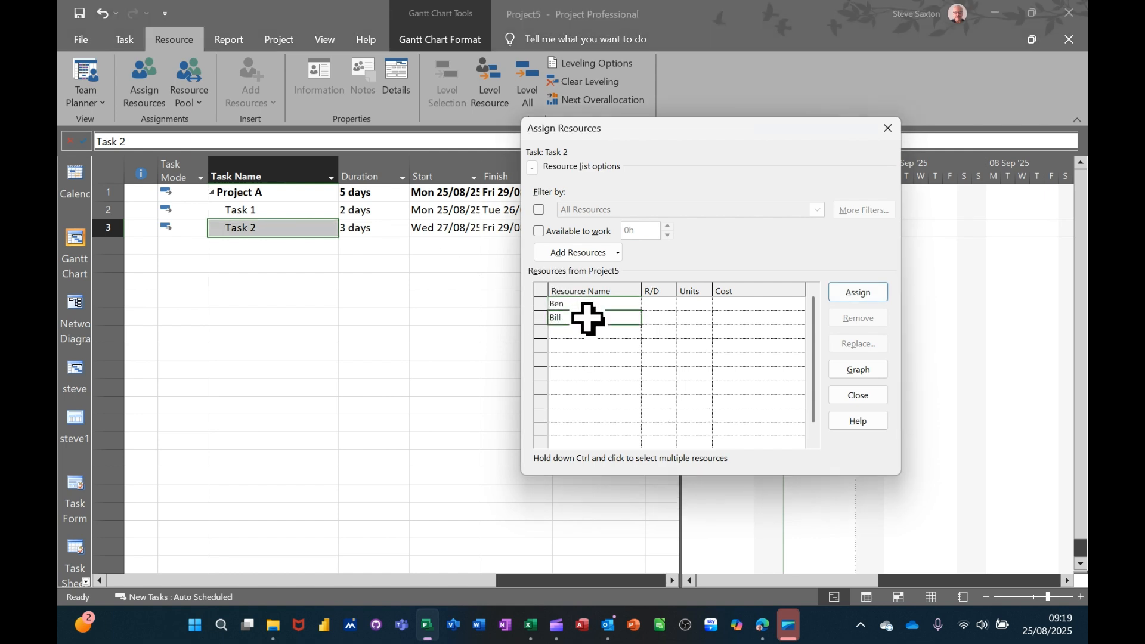
pyautogui.click(847, 298)
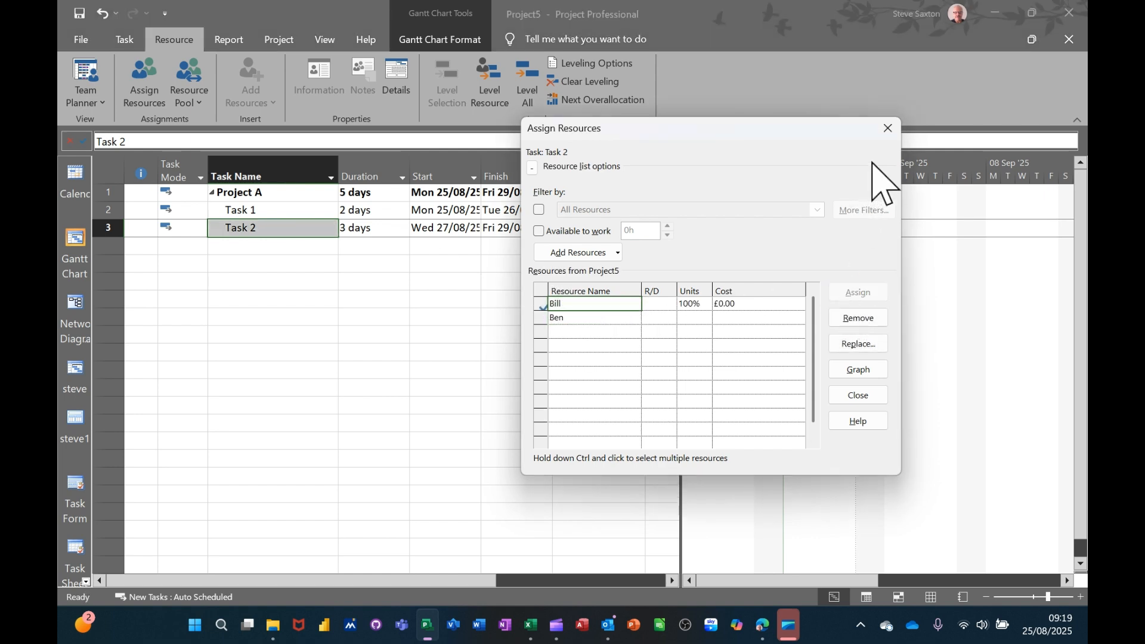
pyautogui.click(889, 128)
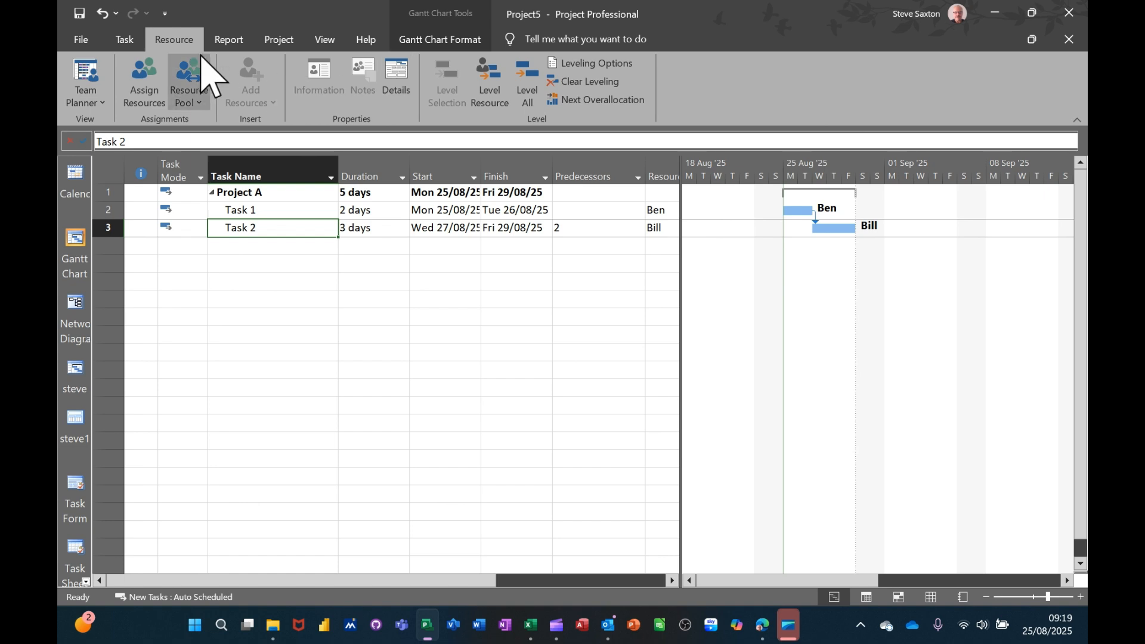
# Save the project in the Documents folder under the file name Project A.
pyautogui.click(79, 13)
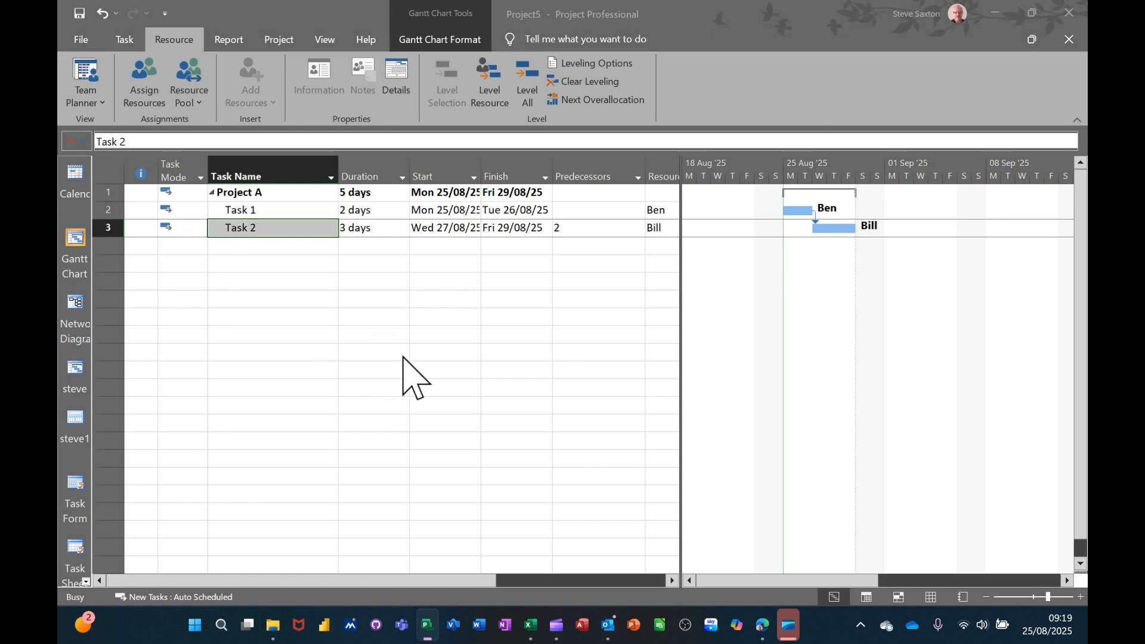
pyautogui.write('Project A')
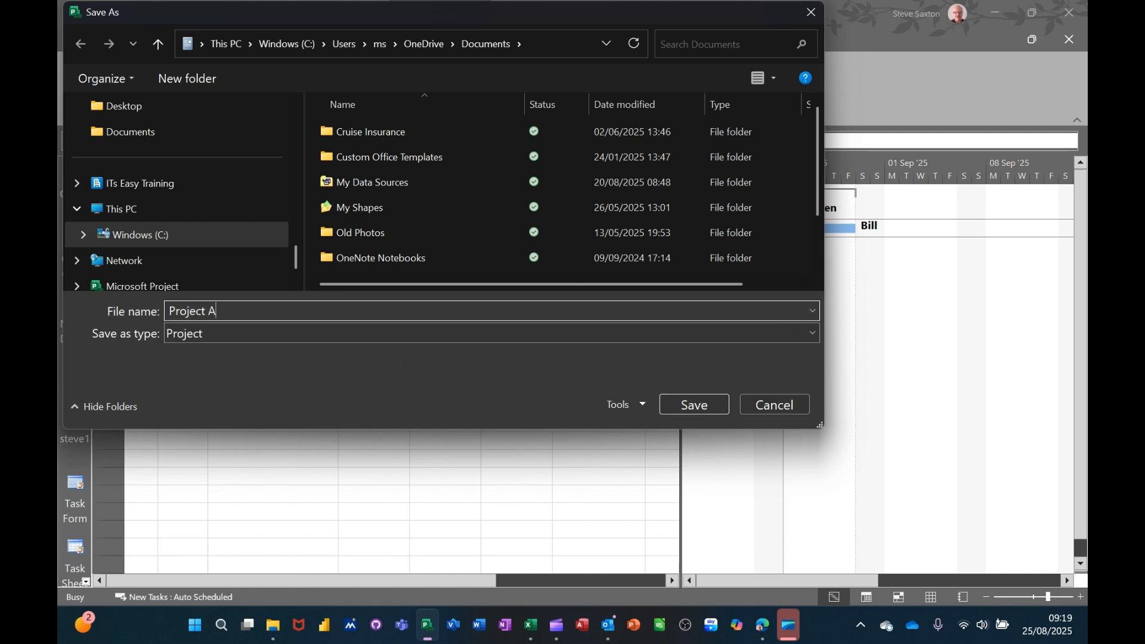
pyautogui.press('Return')
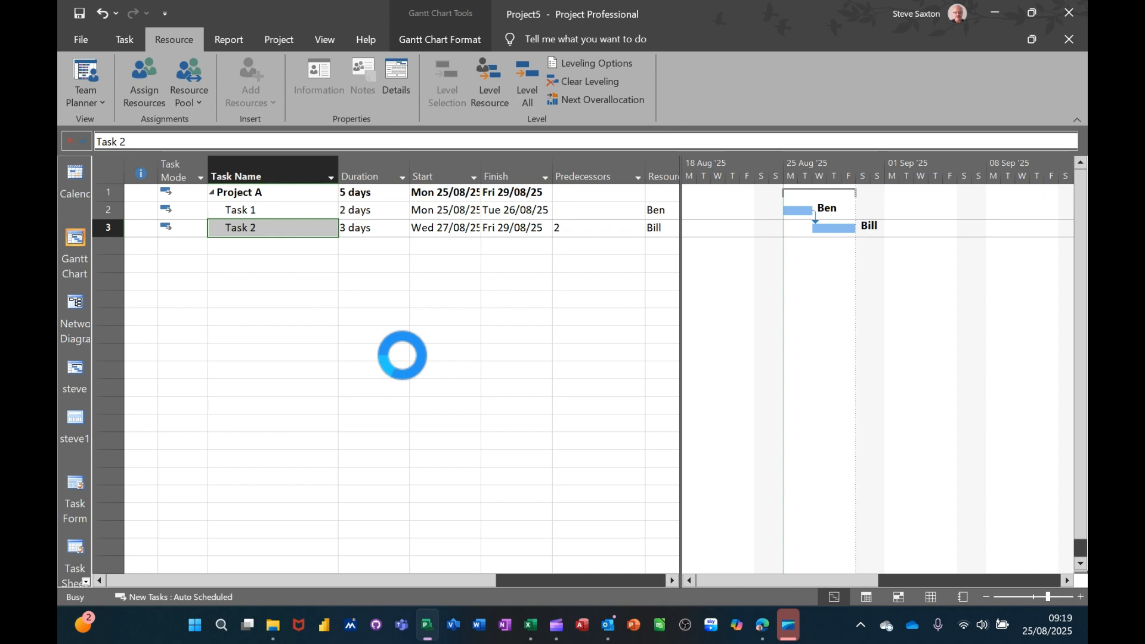
pyautogui.click(321, 281)
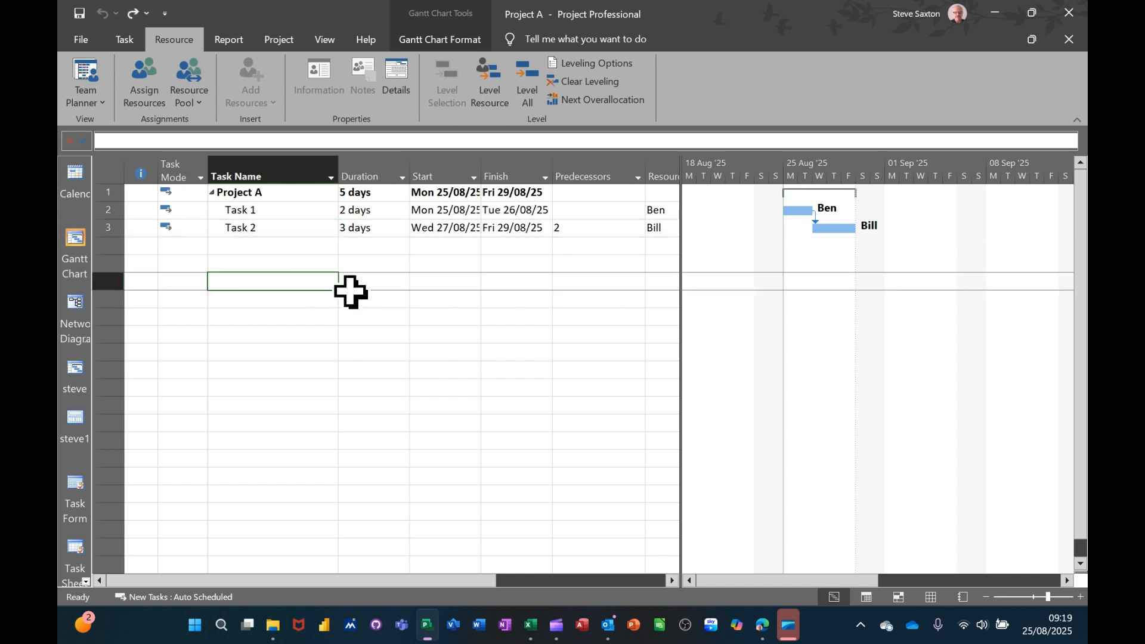
# Create a new blank project and enter the tasks Project B, Task 1 and Task 2.
pyautogui.hotkey('ctrl', 'n')
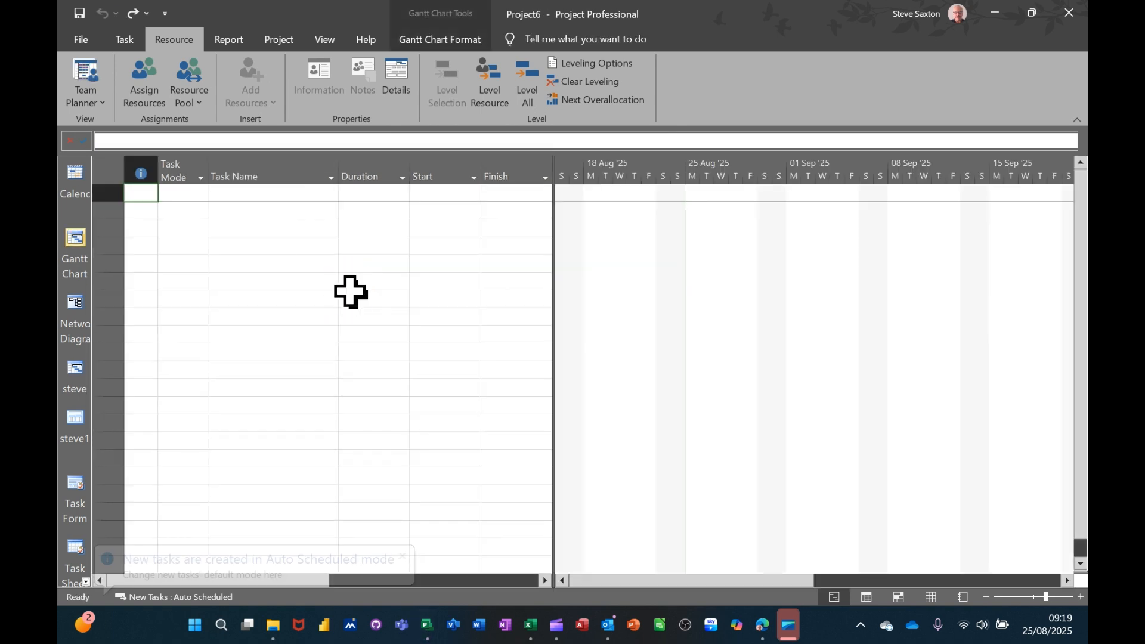
pyautogui.click(266, 192)
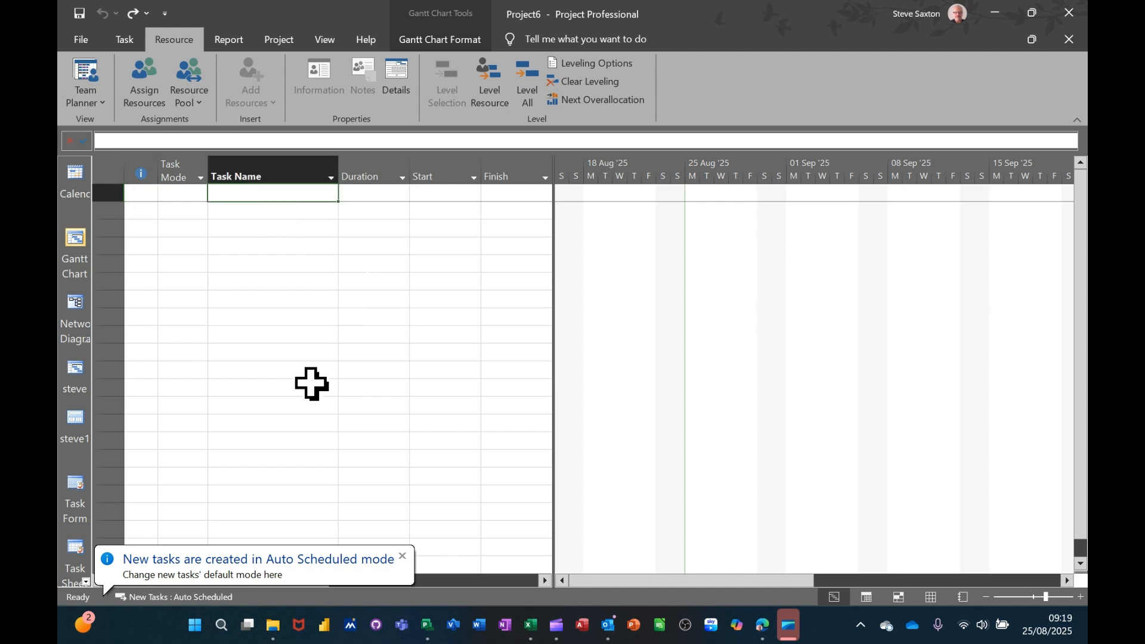
pyautogui.write('Pro')
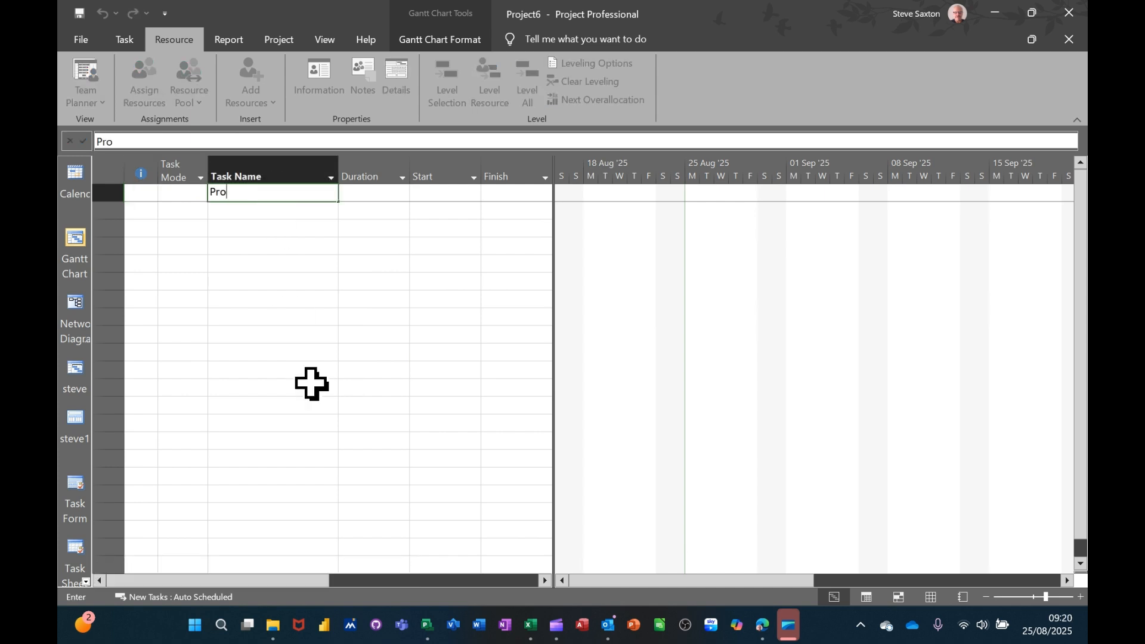
pyautogui.write('ject B')
pyautogui.press('Return')
pyautogui.write('Task 1')
pyautogui.press('Return')
pyautogui.write('Task 2')
pyautogui.press('Return')
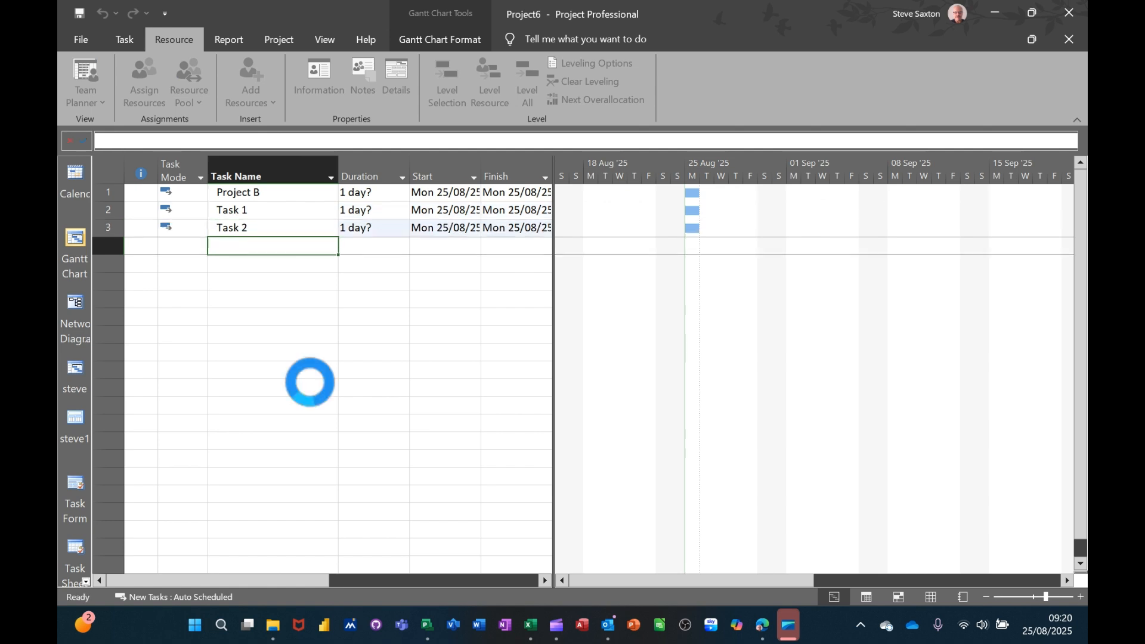
# Indent Task 1 and Task 2 as subtasks of Project B.
pyautogui.moveTo(293, 214); pyautogui.dragTo(293, 228)
pyautogui.click(125, 47)
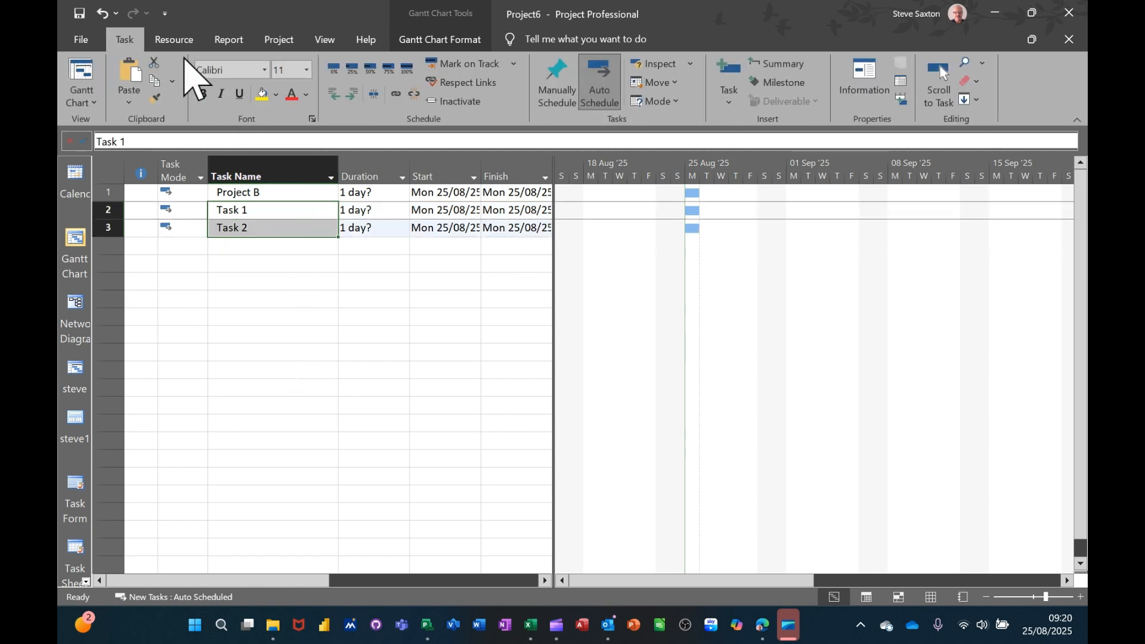
pyautogui.click(353, 94)
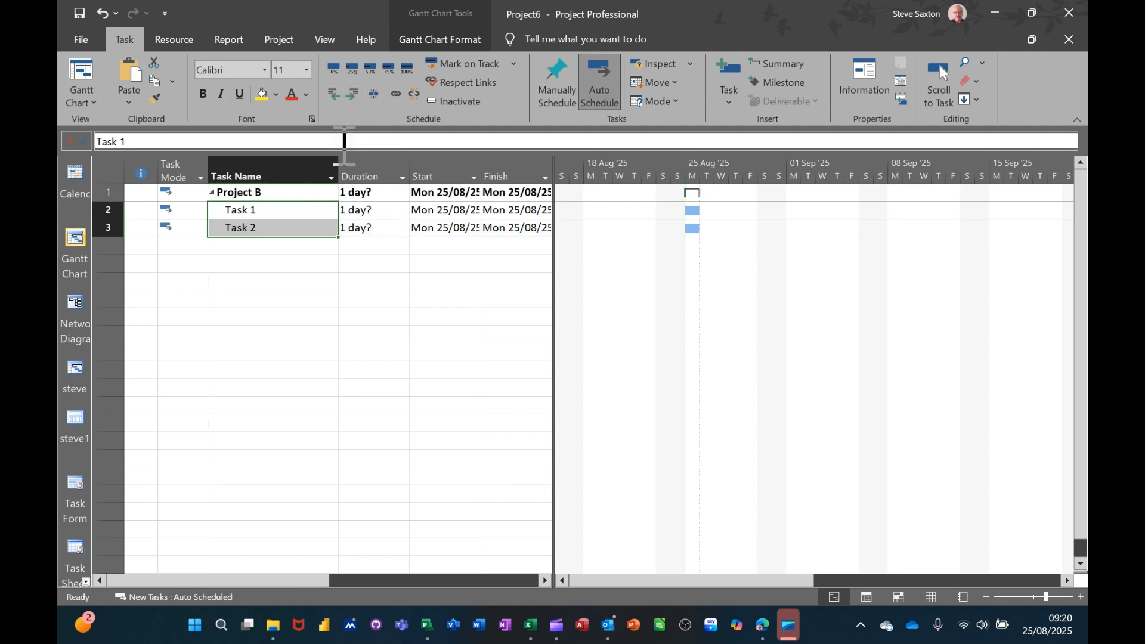
# Set the durations of the Project B subtasks to 3 days for Task 1 and 6 days for Task 2.
pyautogui.click(368, 209)
pyautogui.write('3')
pyautogui.press('Return')
pyautogui.write('6')
pyautogui.press('Return')
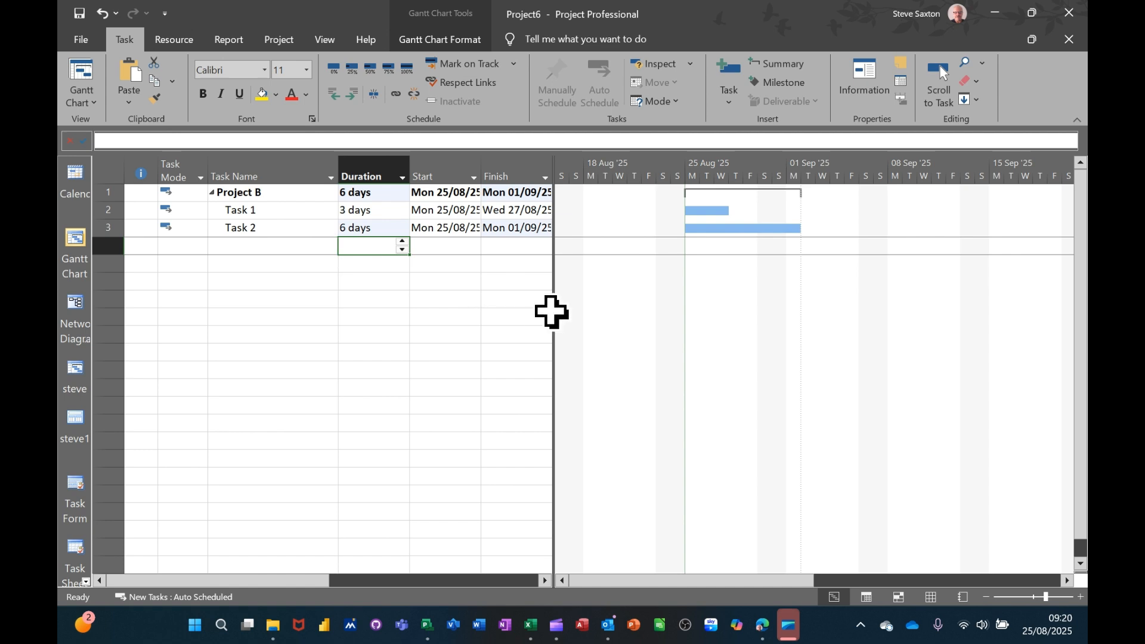
# Extend the Project B task table to show predecessors and link Task 2 to predecessor 2.
pyautogui.moveTo(554, 311); pyautogui.dragTo(672, 310)
pyautogui.click(596, 232)
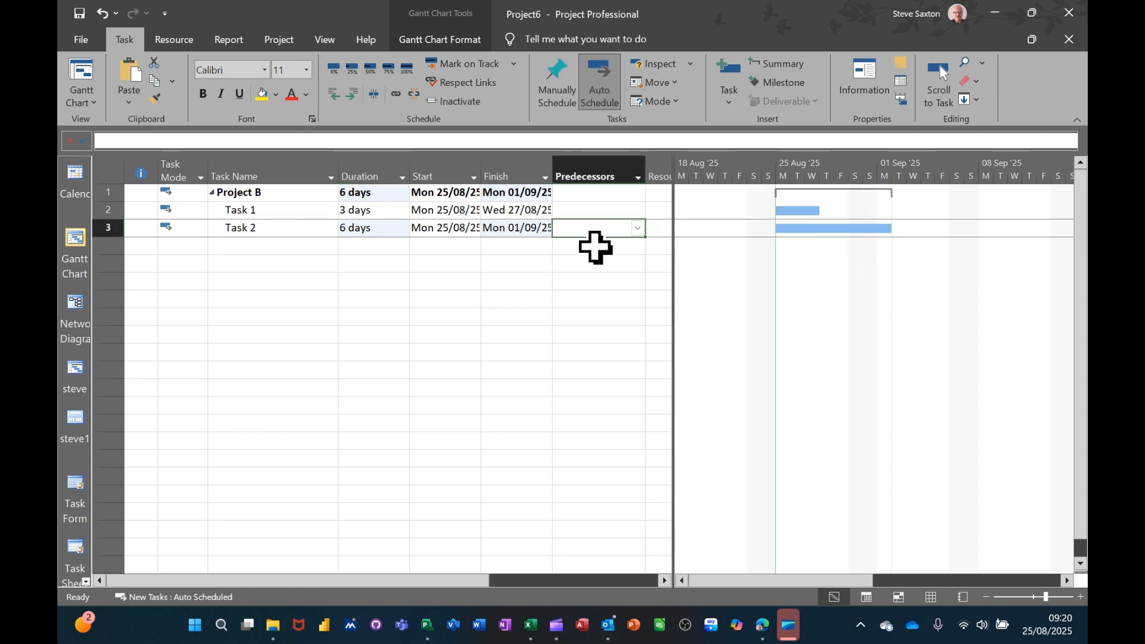
pyautogui.write('2')
pyautogui.click(400, 261)
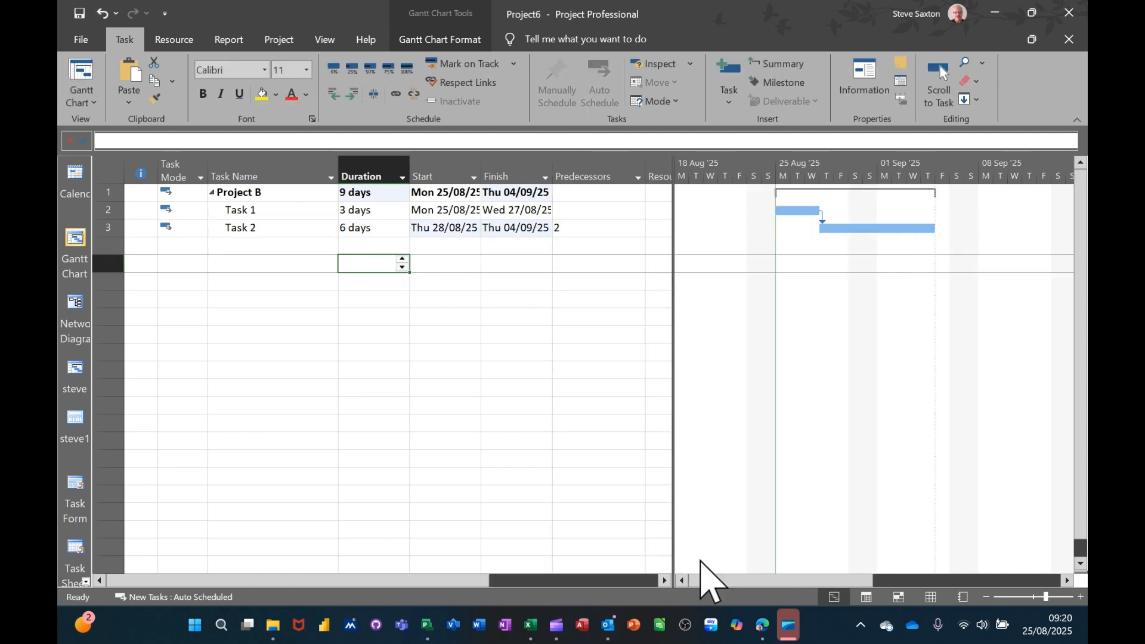
# Add the two people's names as resources in the Project B resource sheet.
pyautogui.click(932, 597)
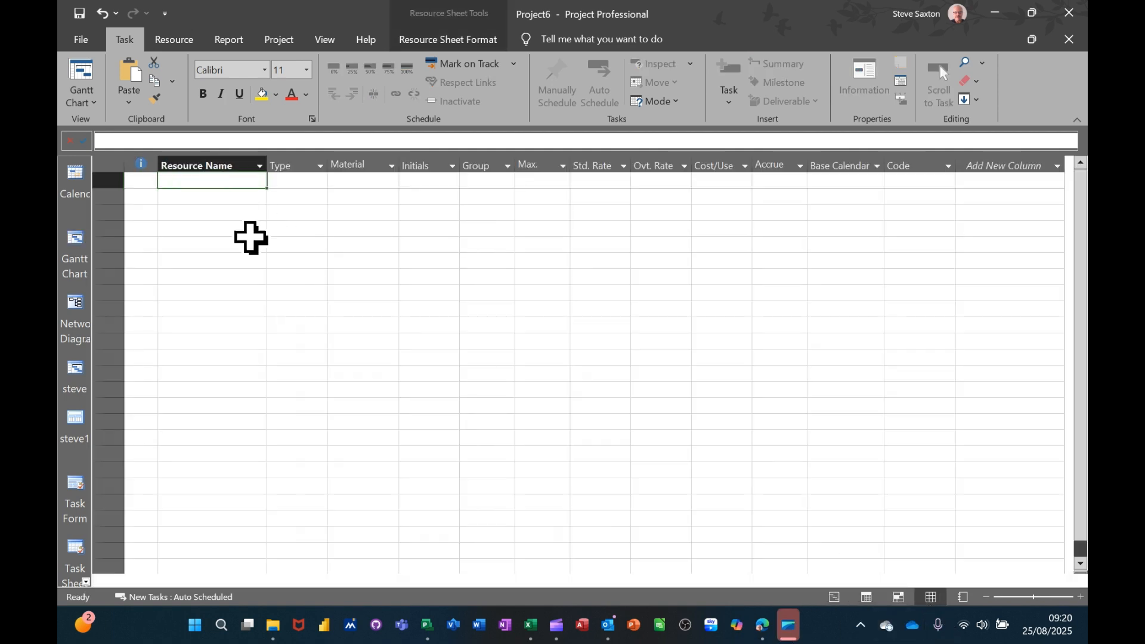
pyautogui.write('Bi')
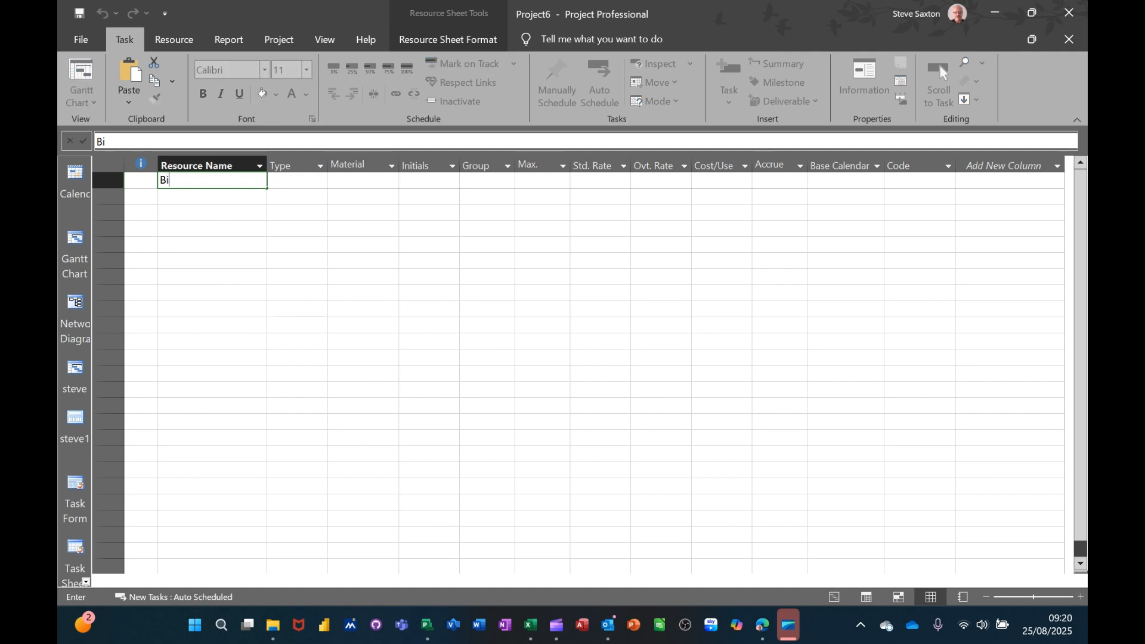
pyautogui.write('ll')
pyautogui.press('Return')
pyautogui.write('Ben')
pyautogui.press('Return')
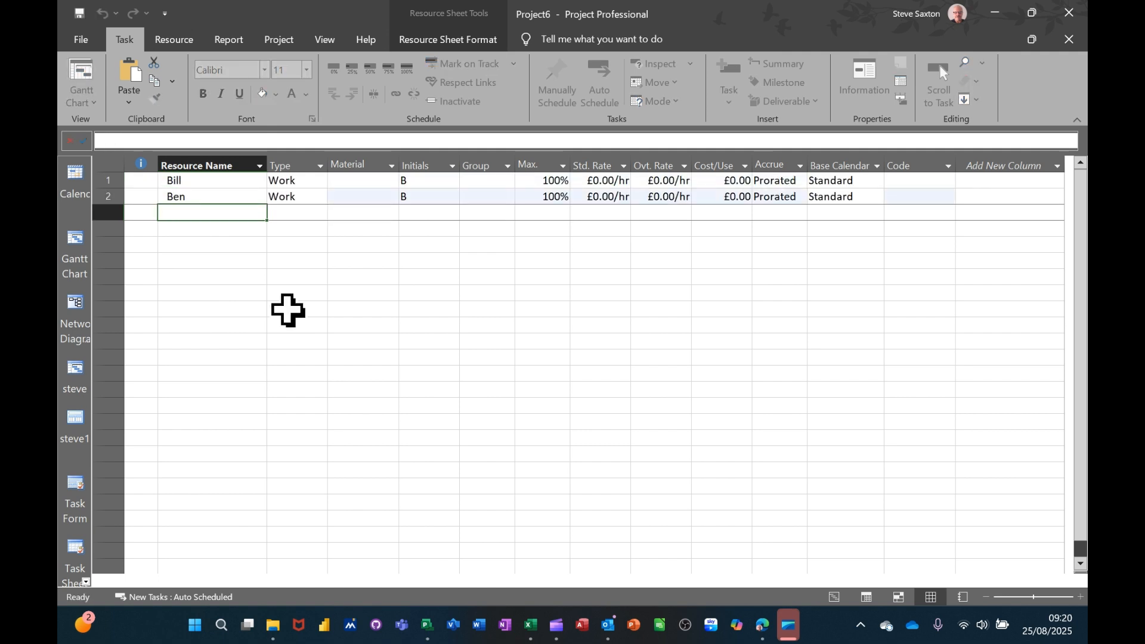
# Return to the Gantt chart and save the project file as Project B.
pyautogui.click(81, 248)
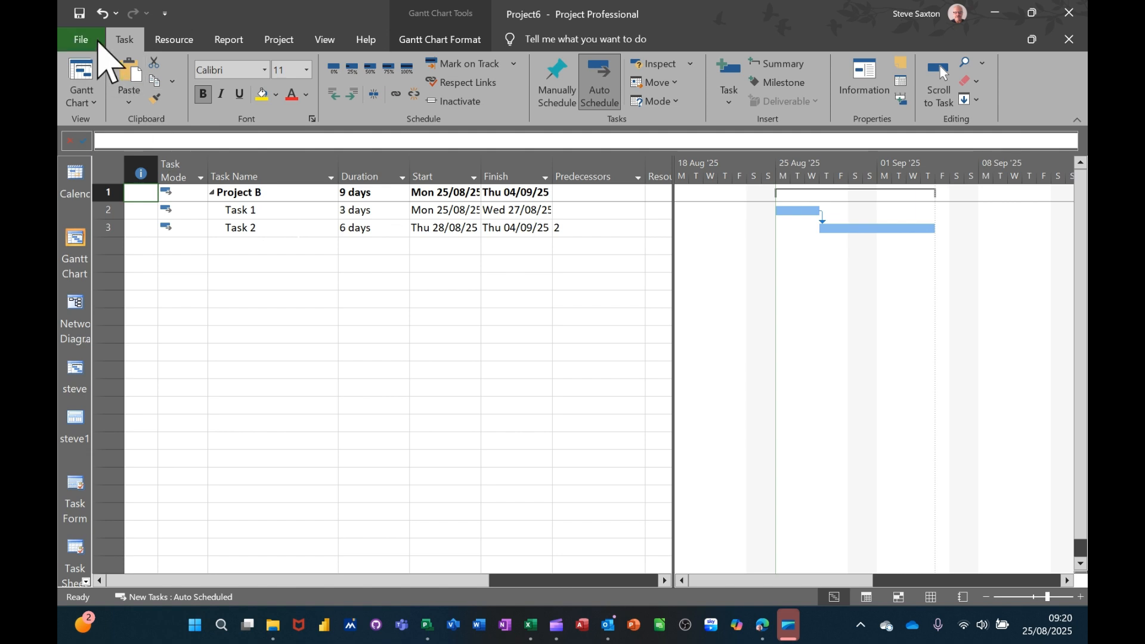
pyautogui.click(79, 12)
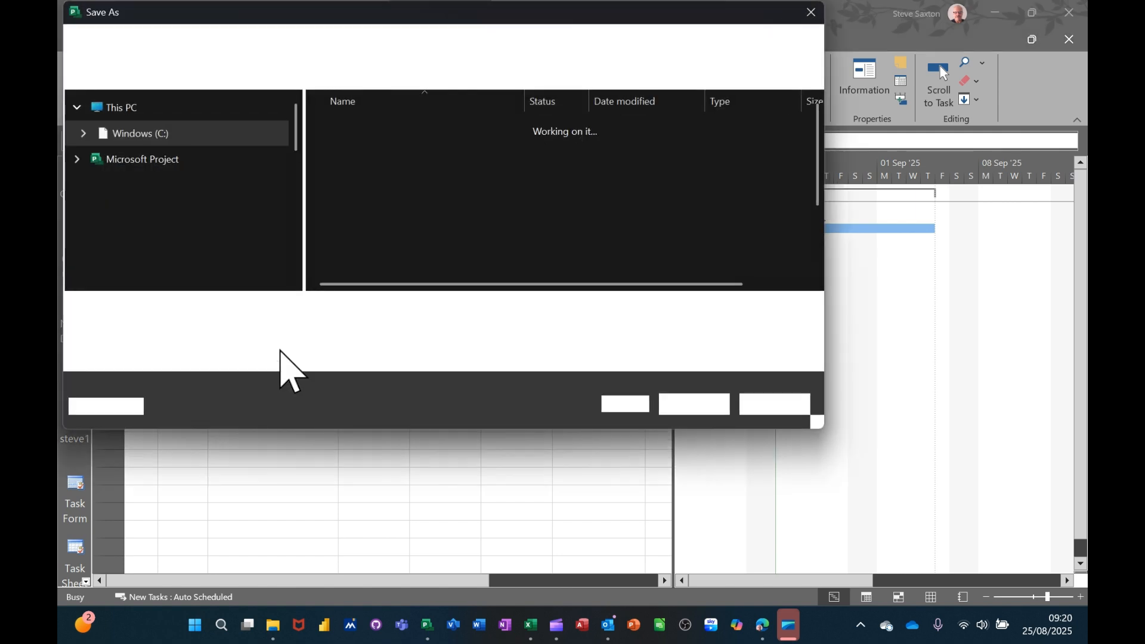
pyautogui.write('P')
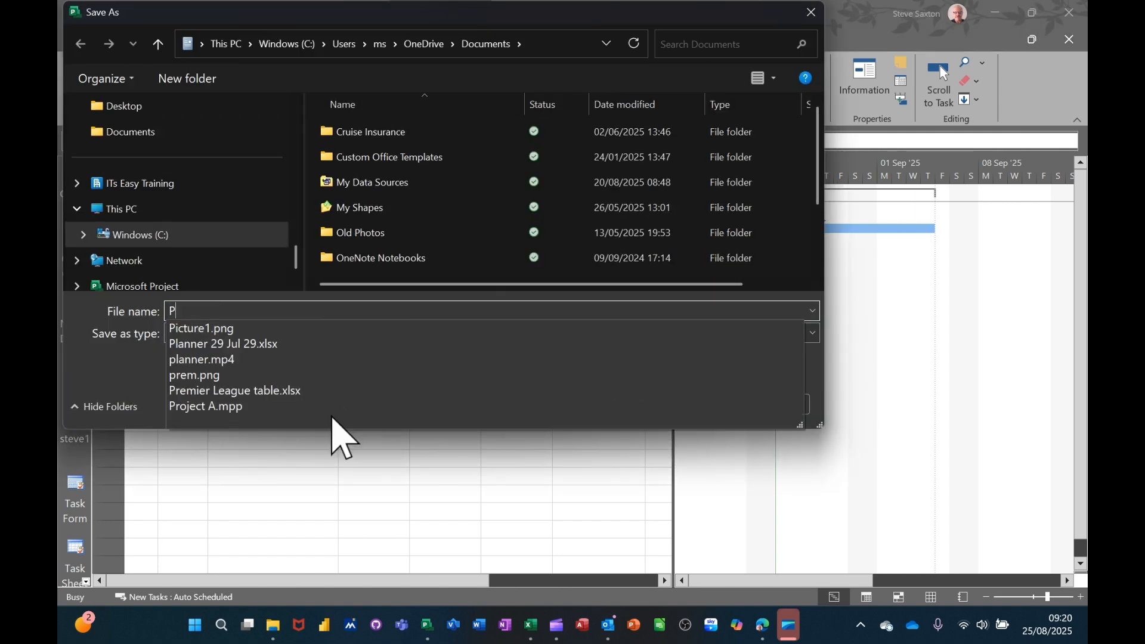
pyautogui.write('roject B')
pyautogui.press('Return')
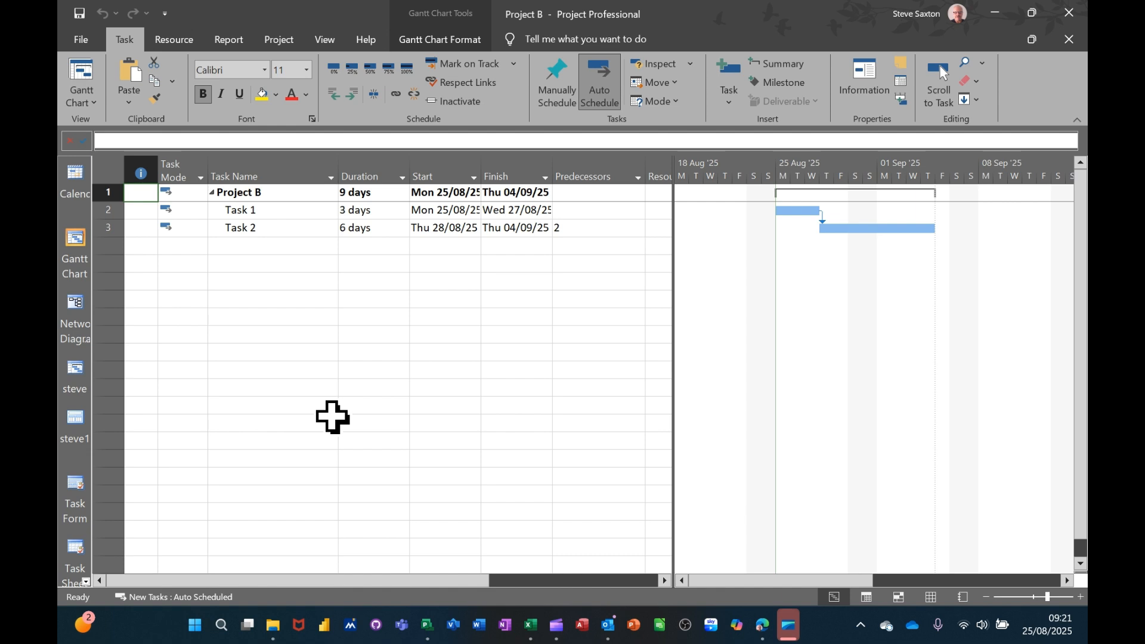
# Create a new blank project and enter a first task named Master.
pyautogui.hotkey('ctrl', 'n')
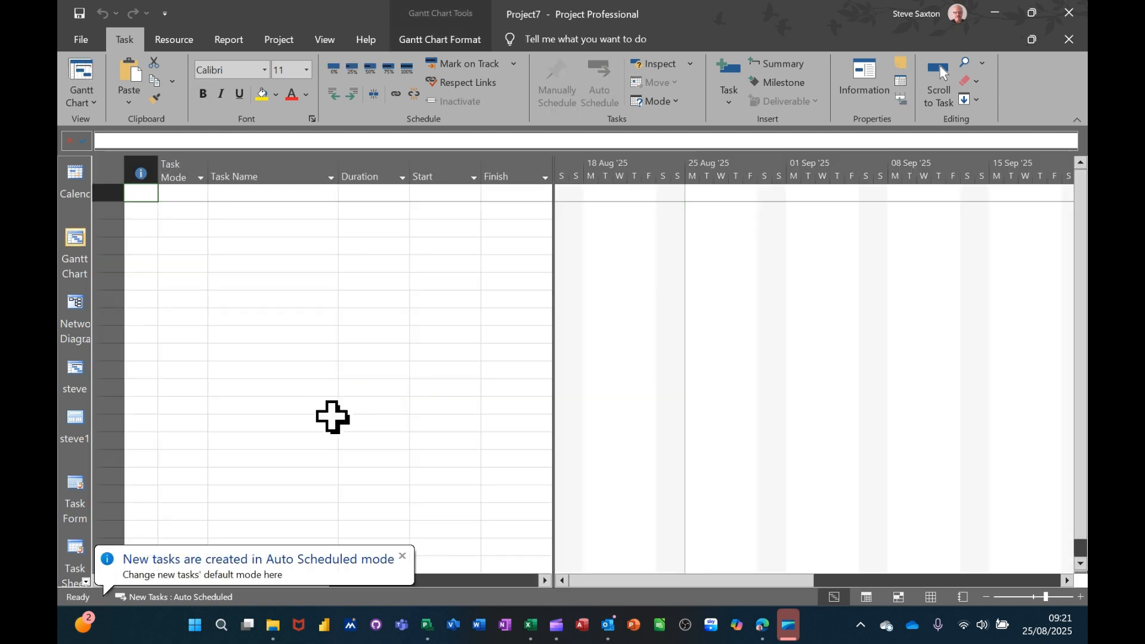
pyautogui.click(275, 195)
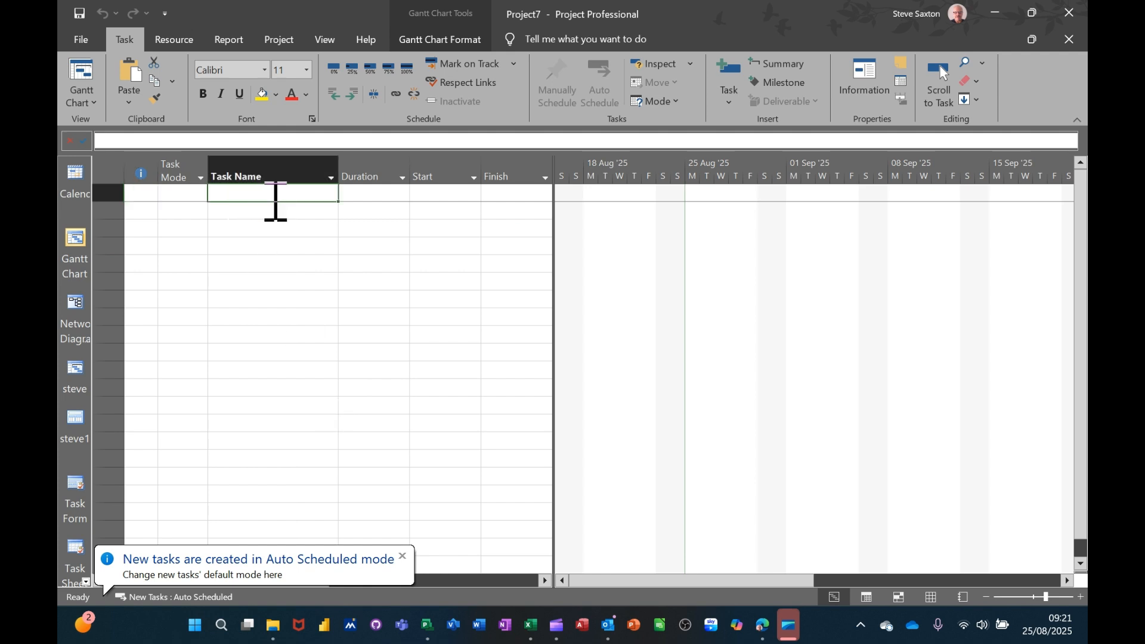
pyautogui.write('Master')
pyautogui.press('Return')
pyautogui.press('Return')
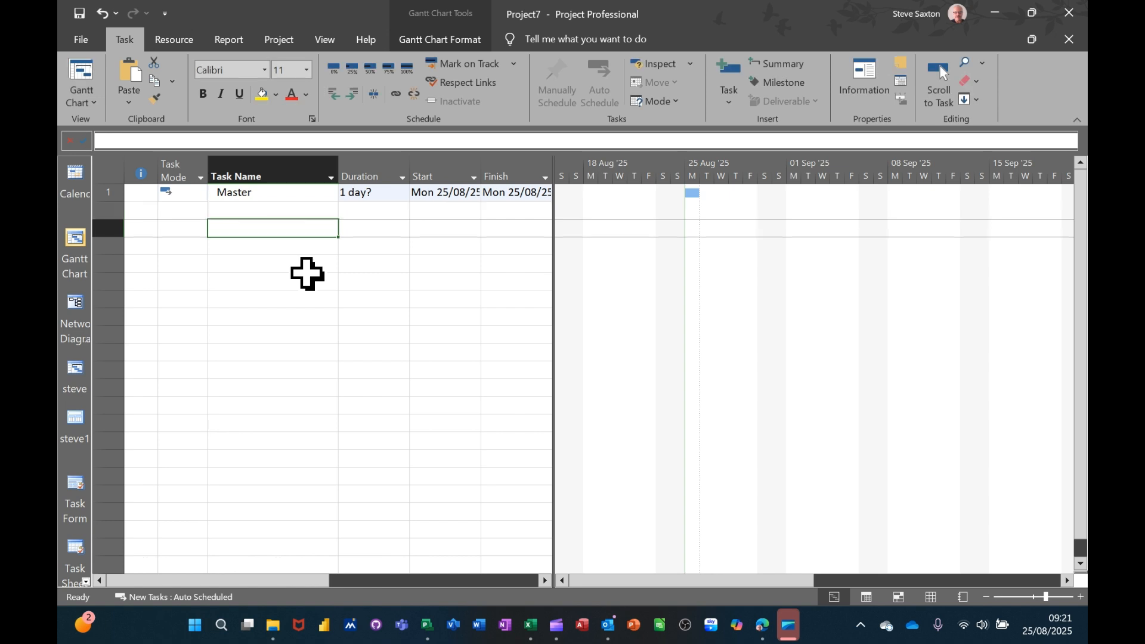
# Insert the Project A file as a linked subproject in row 3, below the Master task.
pyautogui.click(269, 48)
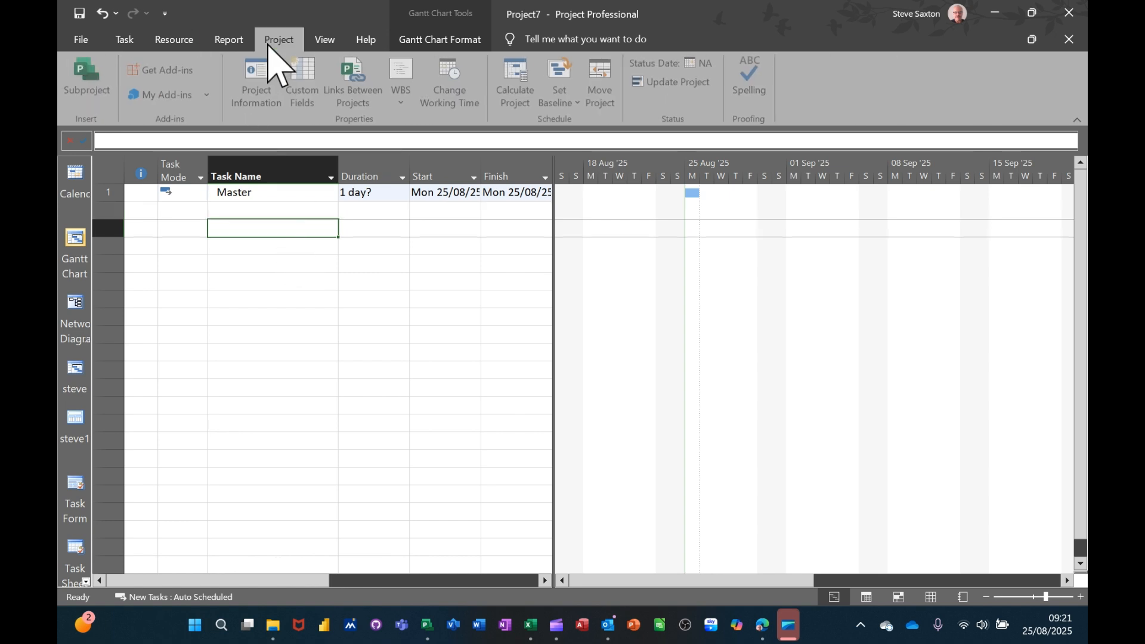
pyautogui.click(93, 76)
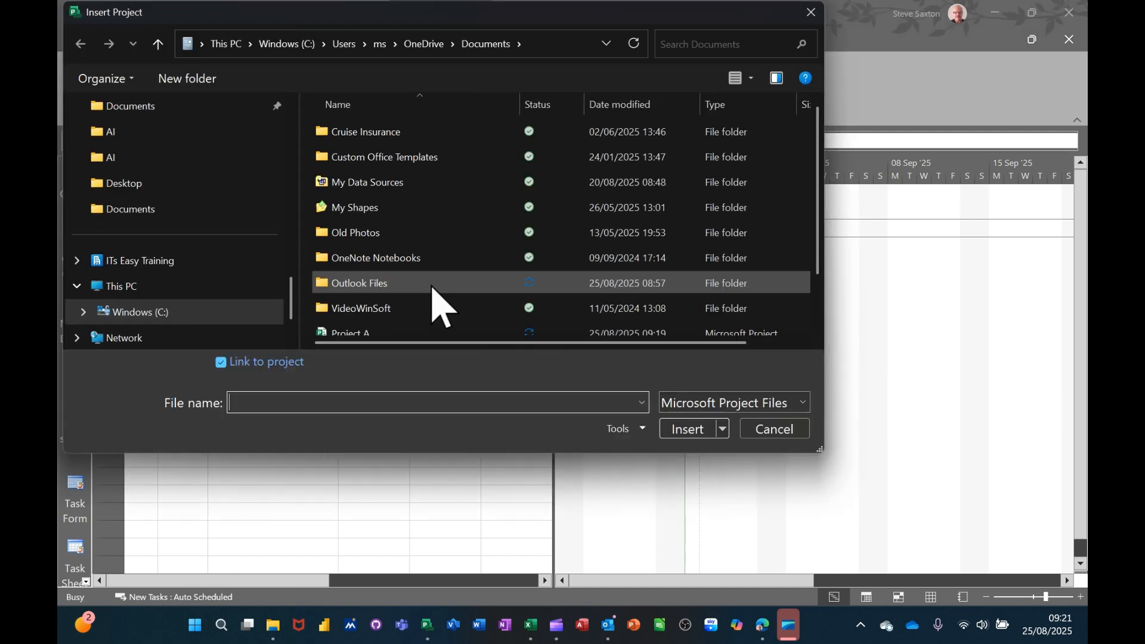
pyautogui.scroll(-1, 395, 328)
pyautogui.doubleClick(394, 284)
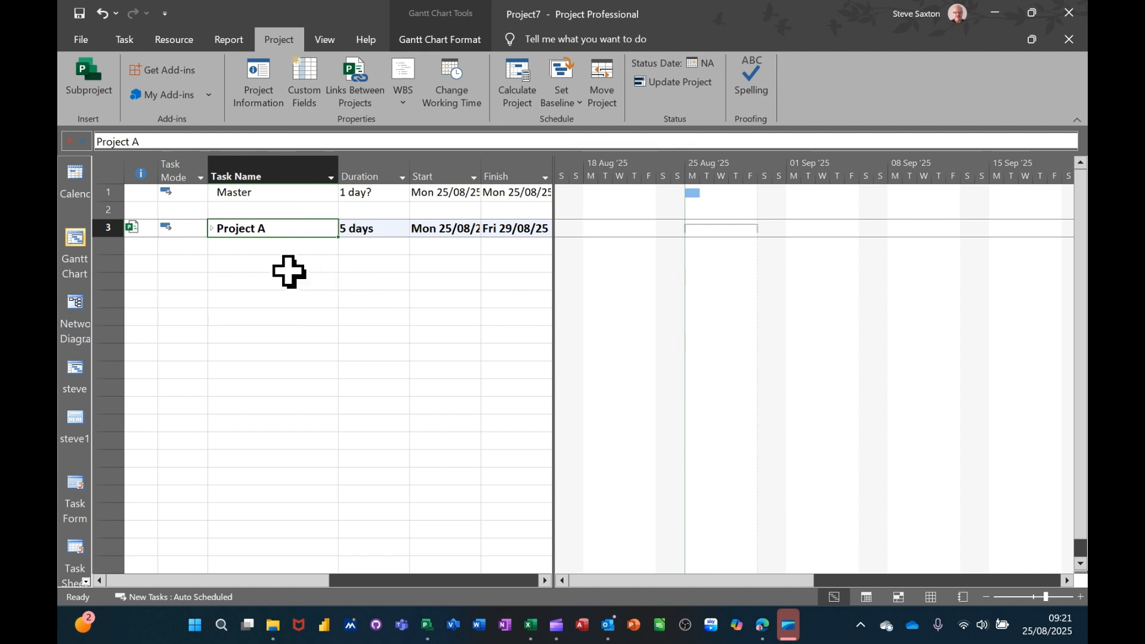
# Insert the Project B file as a linked subproject two rows below Project A.
pyautogui.click(289, 272)
pyautogui.click(89, 83)
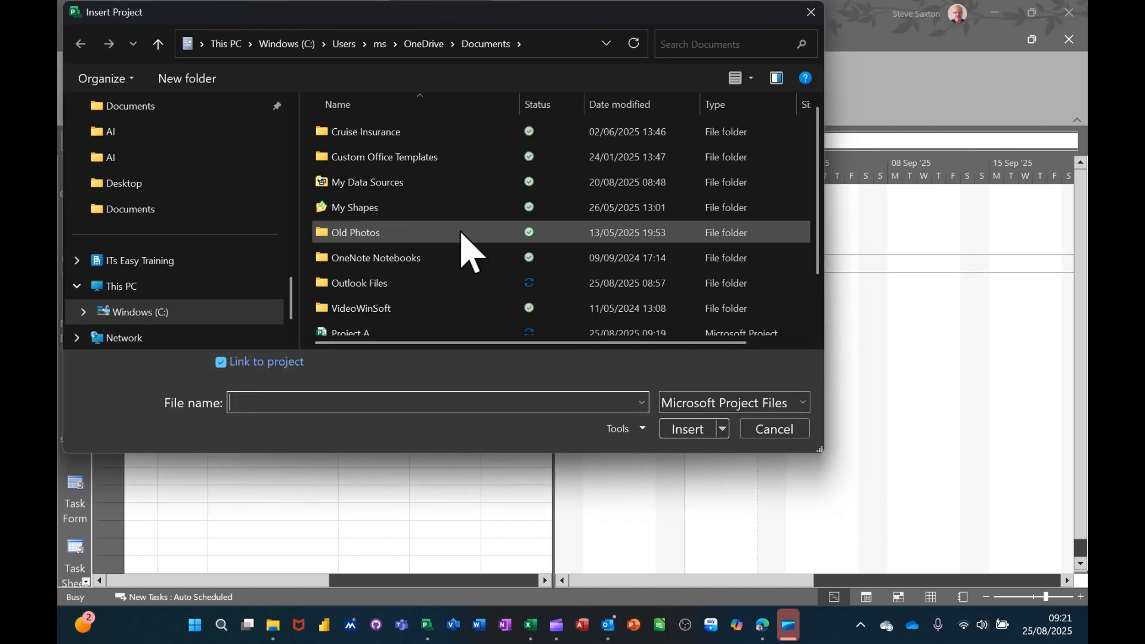
pyautogui.scroll(-1, 466, 251)
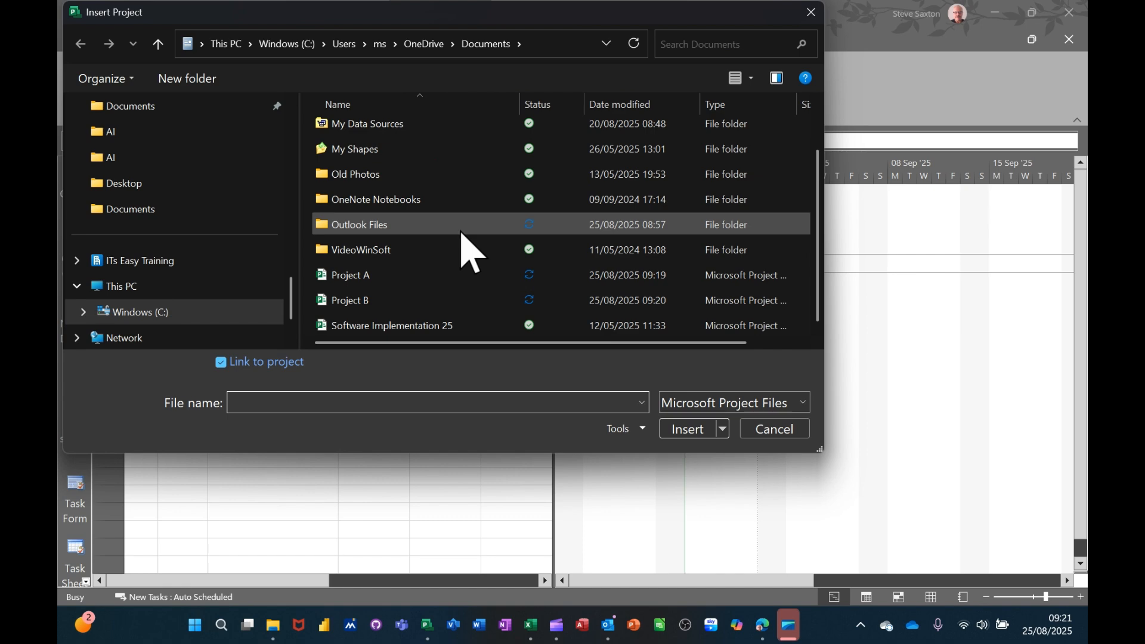
pyautogui.doubleClick(369, 313)
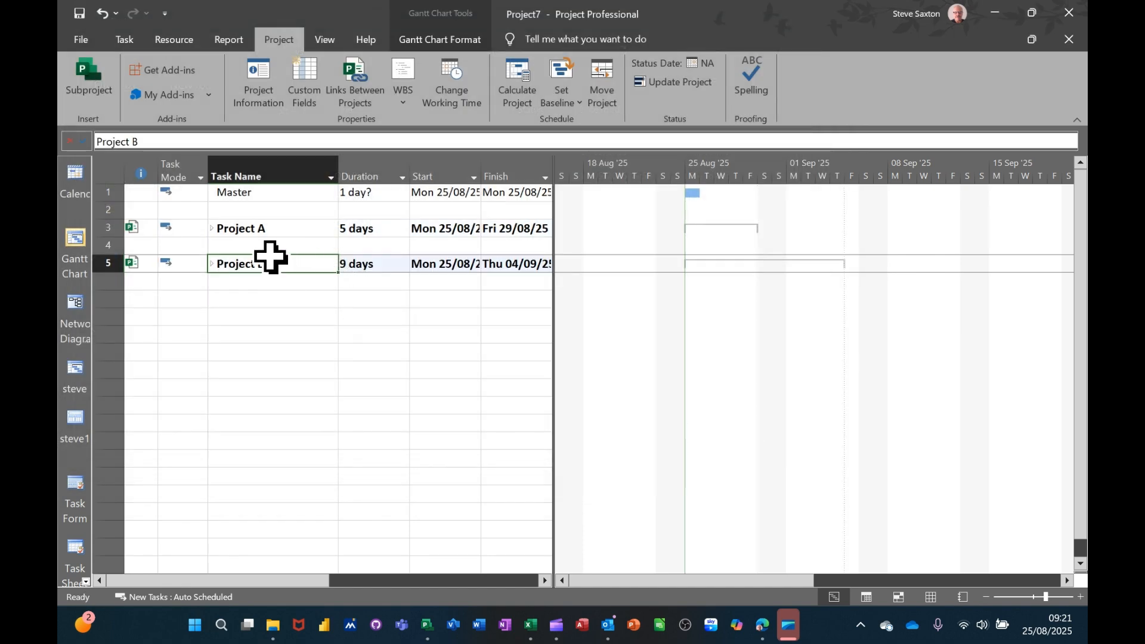
# Indent the inserted Project A and Project B under the Master task and expand Project A.
pyautogui.moveTo(107, 227); pyautogui.dragTo(108, 264)
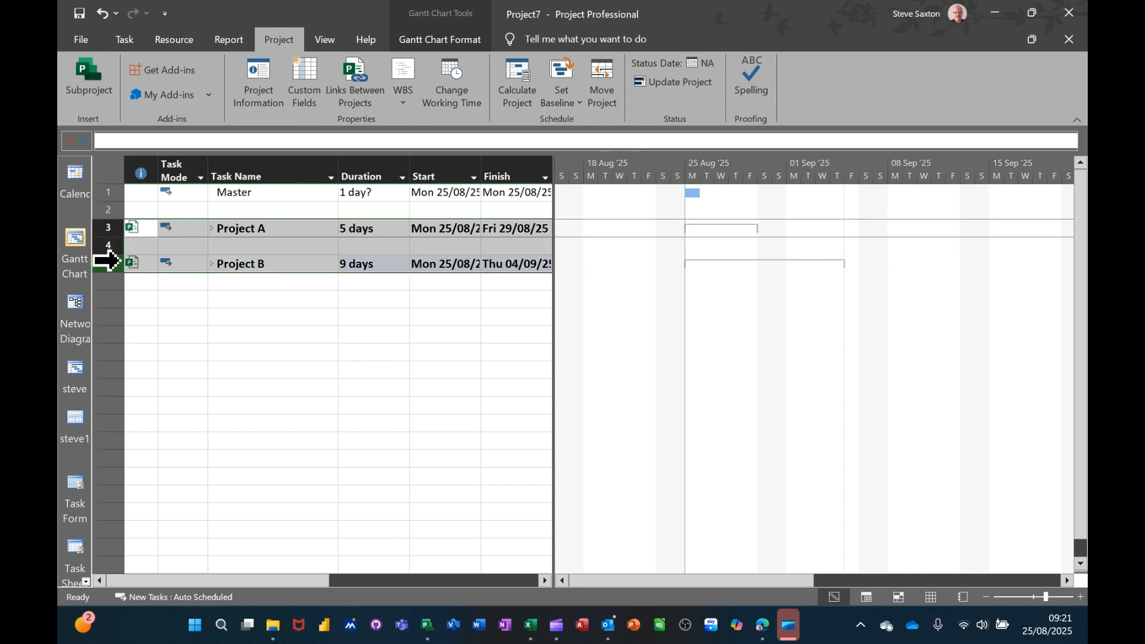
pyautogui.click(123, 39)
pyautogui.click(352, 94)
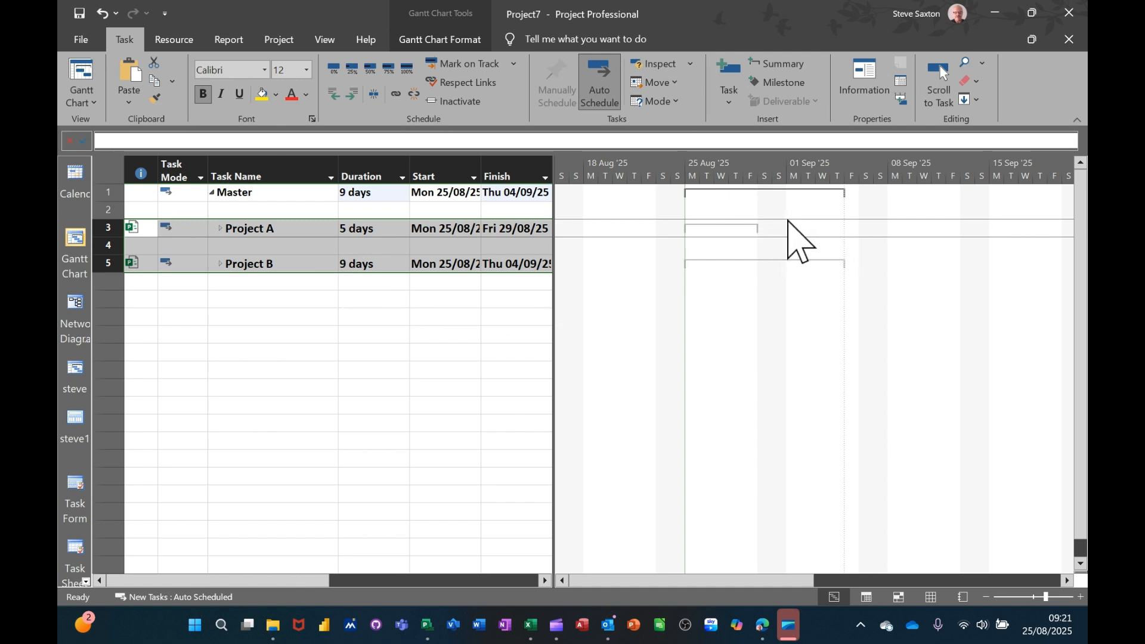
pyautogui.click(238, 299)
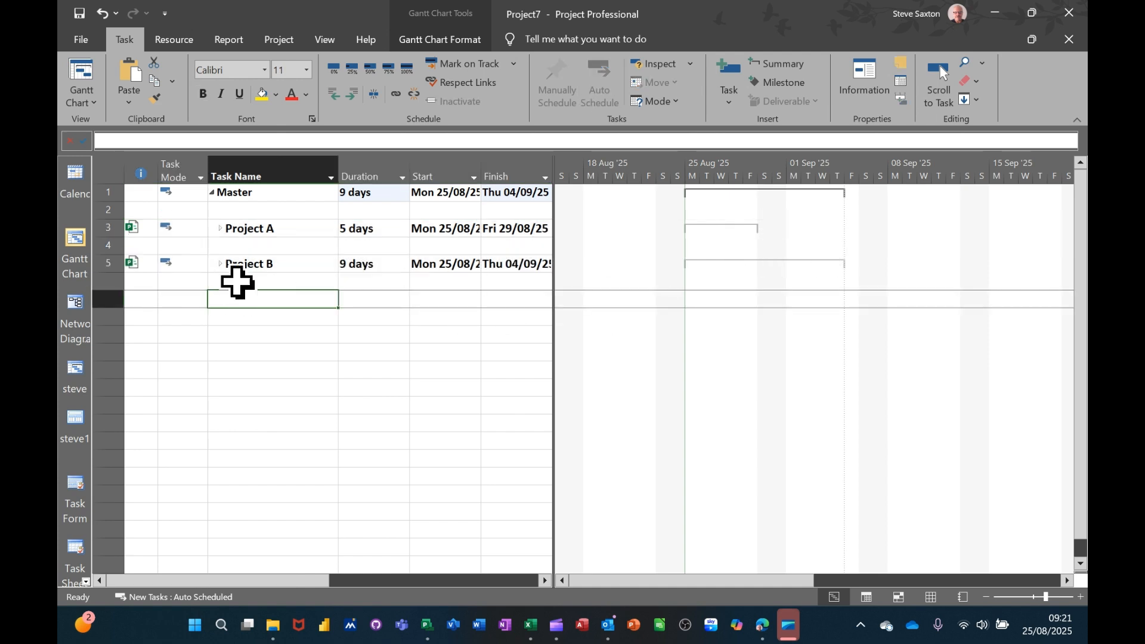
pyautogui.click(221, 229)
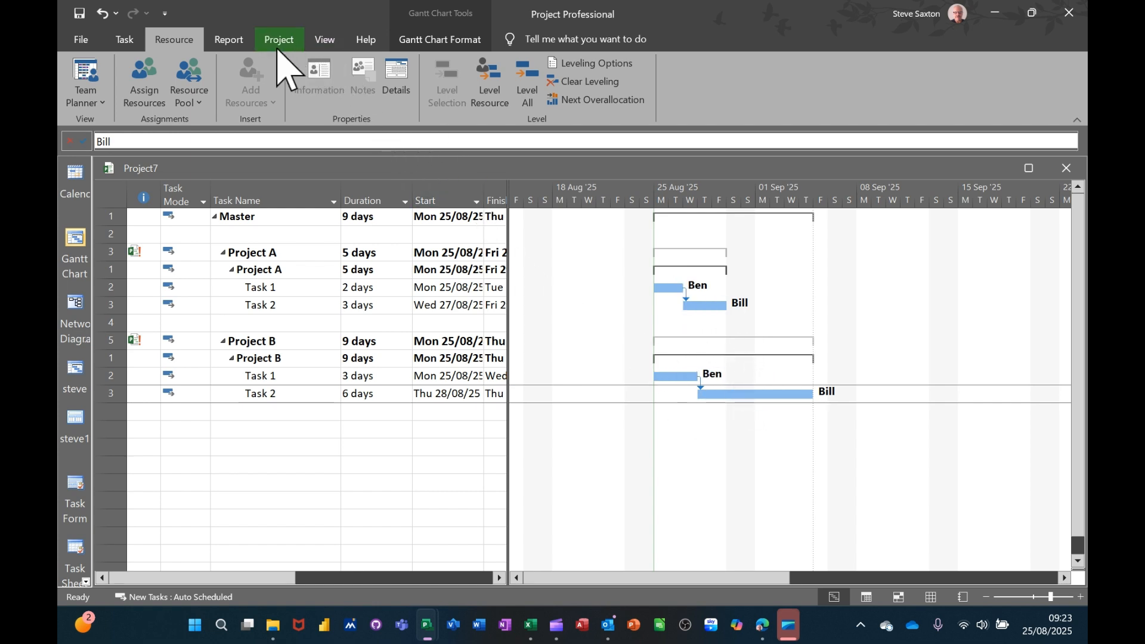
# Create a new blank report named My Projects.
pyautogui.click(236, 40)
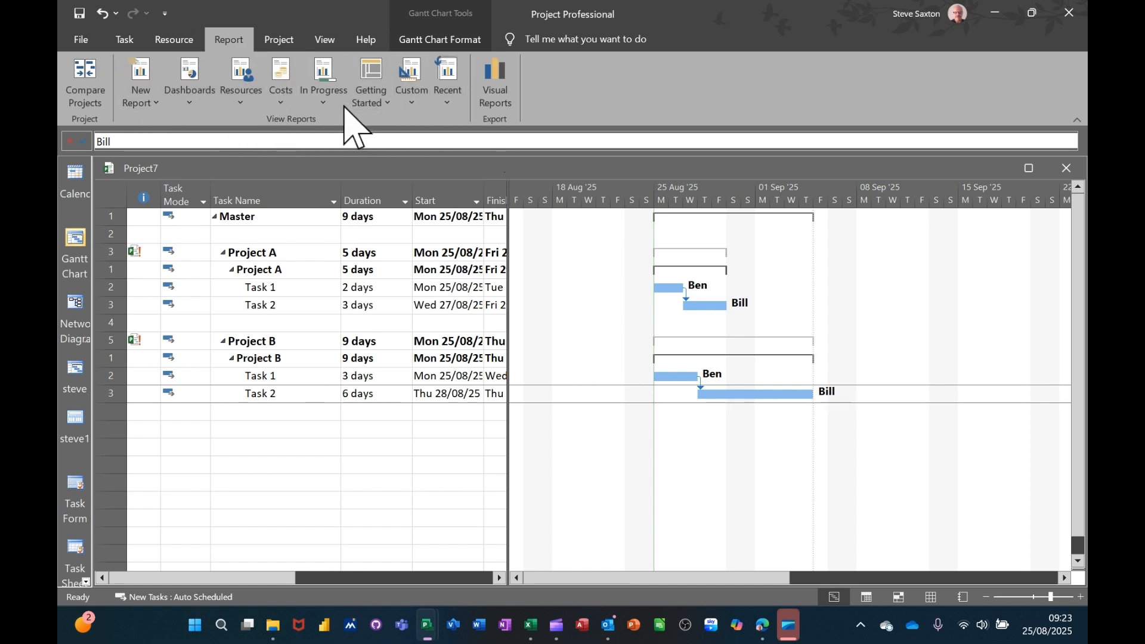
pyautogui.click(144, 84)
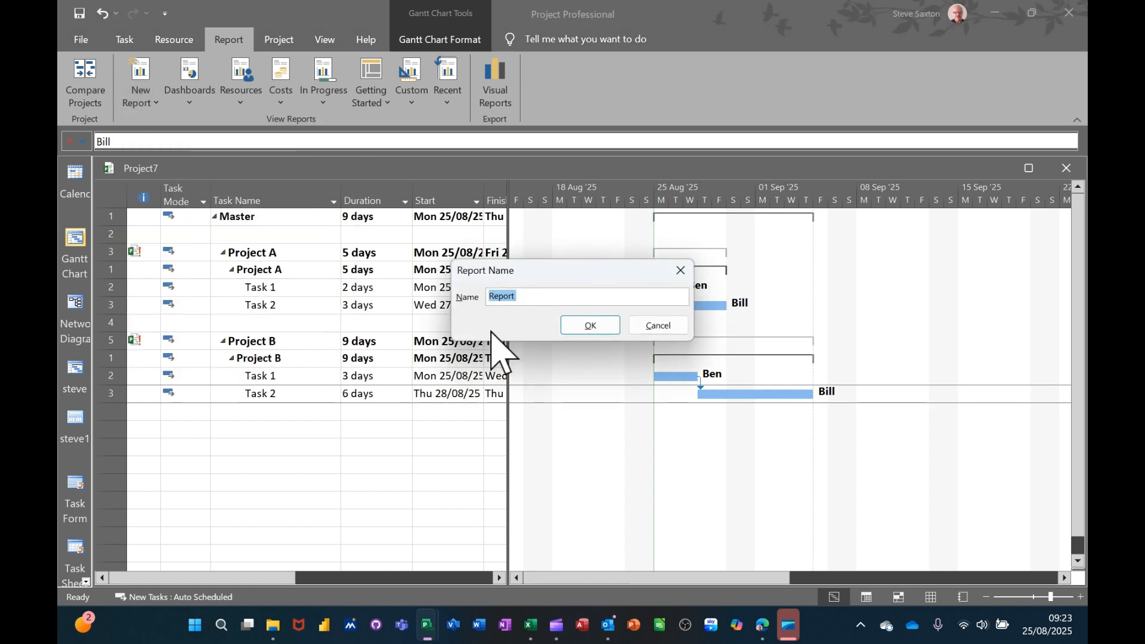
pyautogui.write('My Proje')
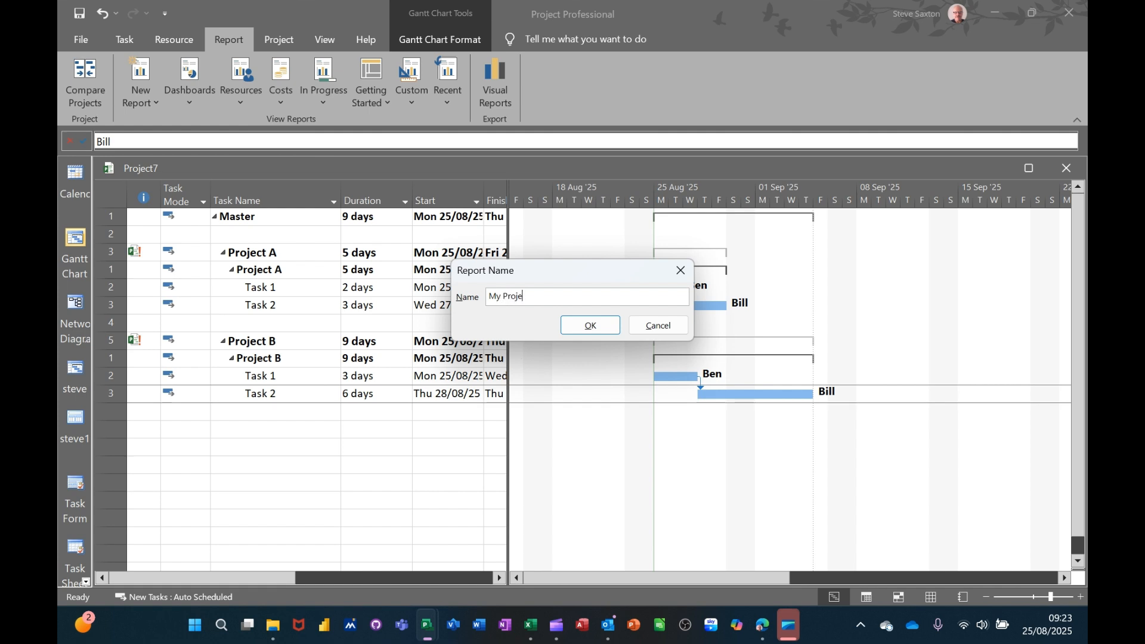
pyautogui.write('cts')
pyautogui.press('Return')
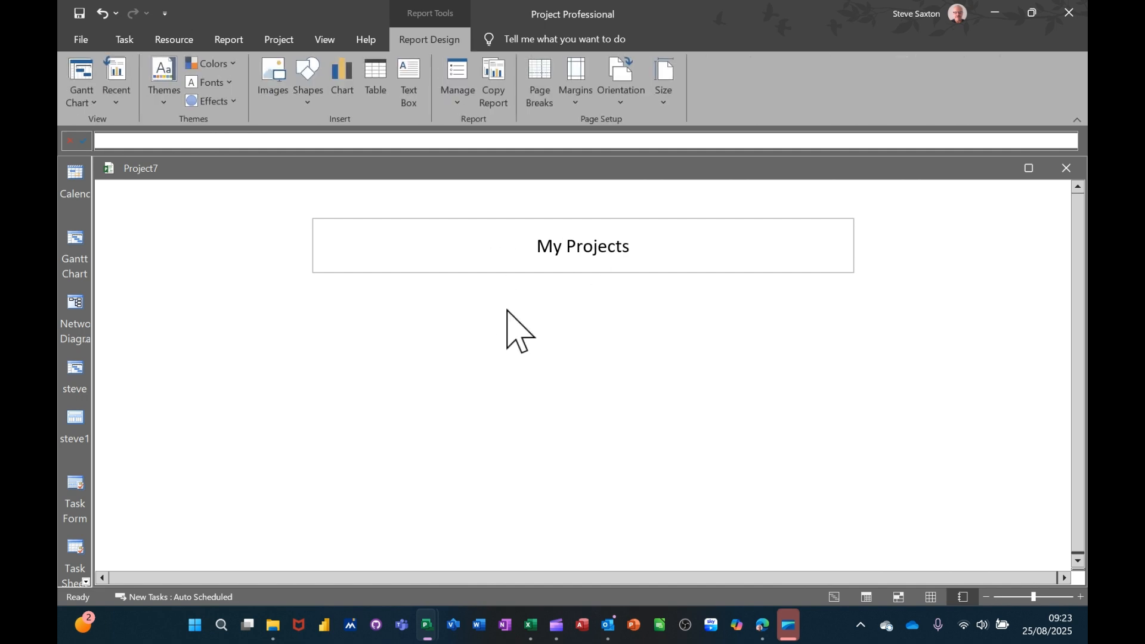
# Insert a table just below the My Projects title and switch its data from tasks to resources.
pyautogui.click(369, 76)
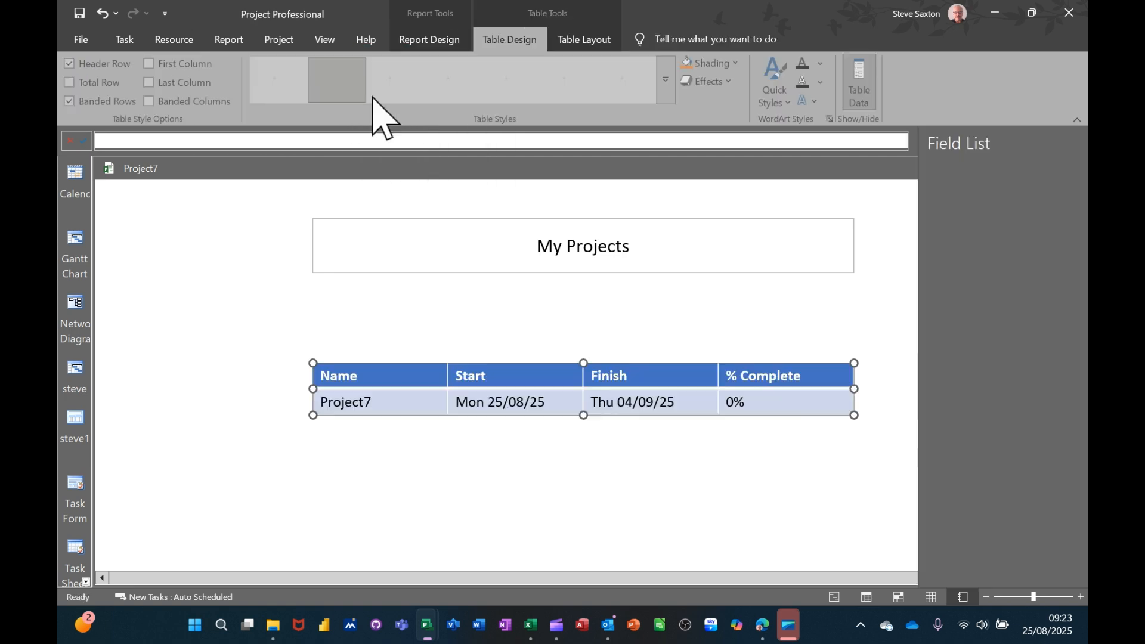
pyautogui.moveTo(500, 362); pyautogui.dragTo(445, 305)
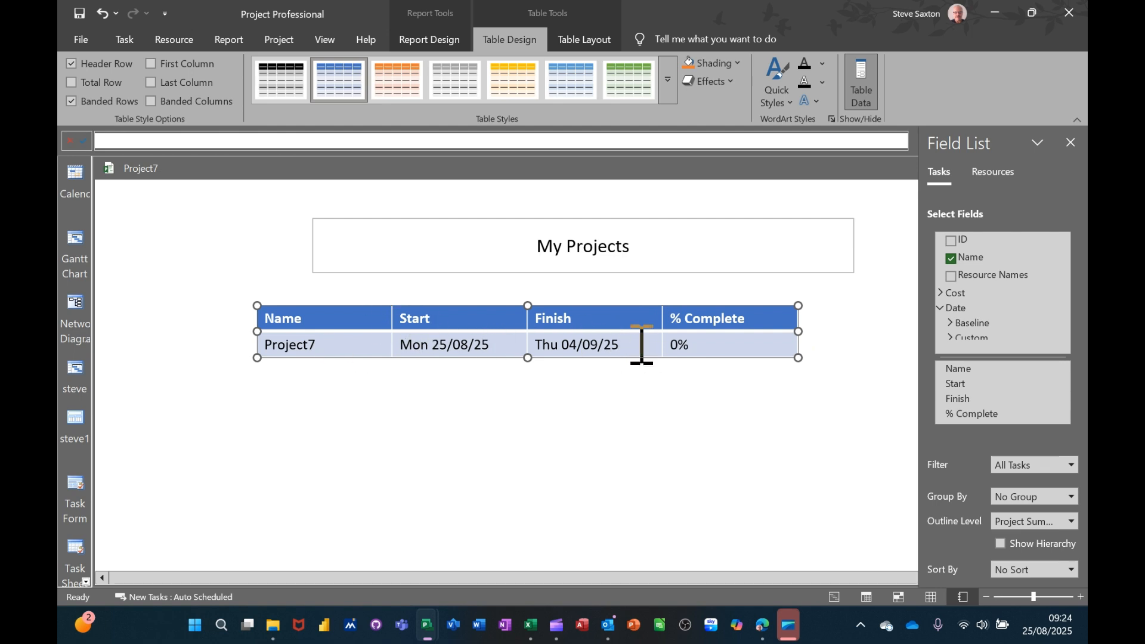
pyautogui.click(982, 176)
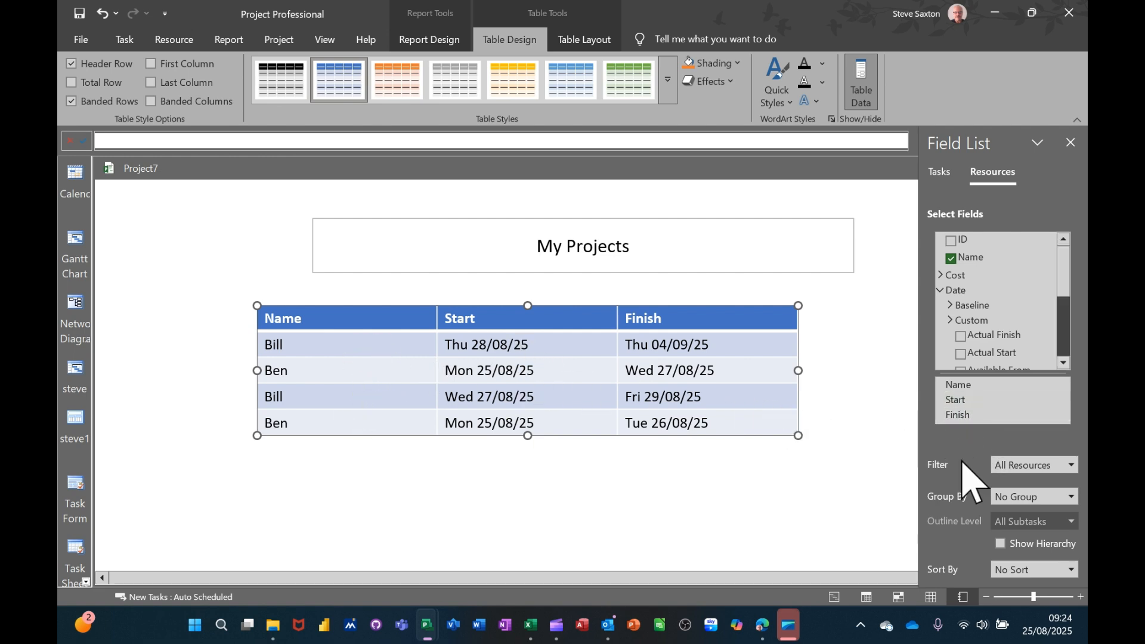
# Group the resource table by Project and set its outline level to Level 2.
pyautogui.click(1073, 466)
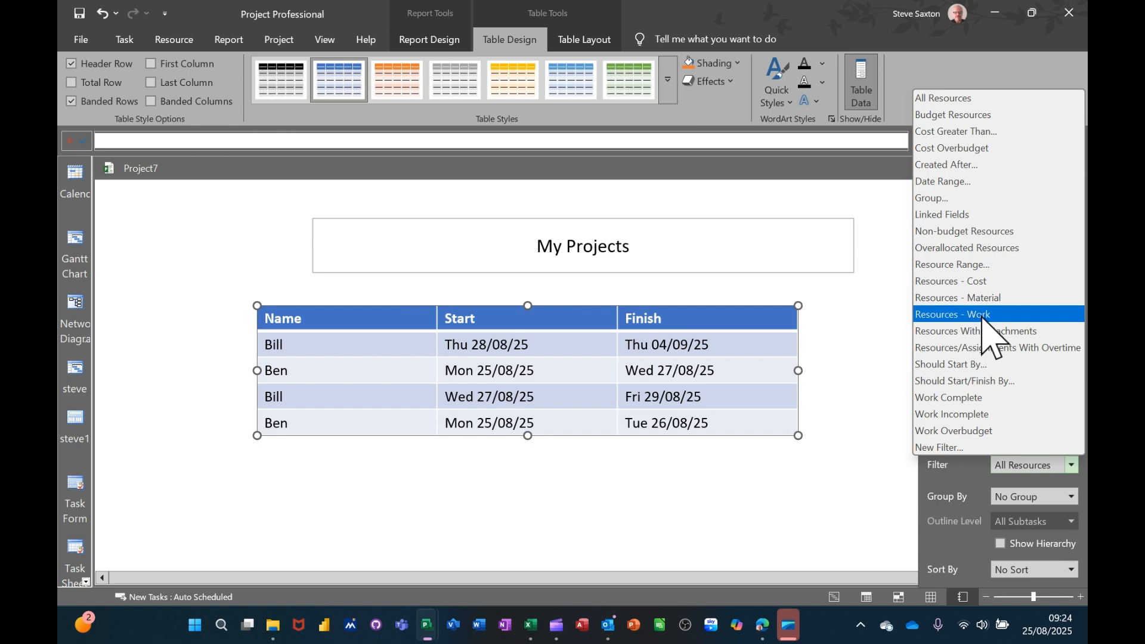
pyautogui.click(938, 499)
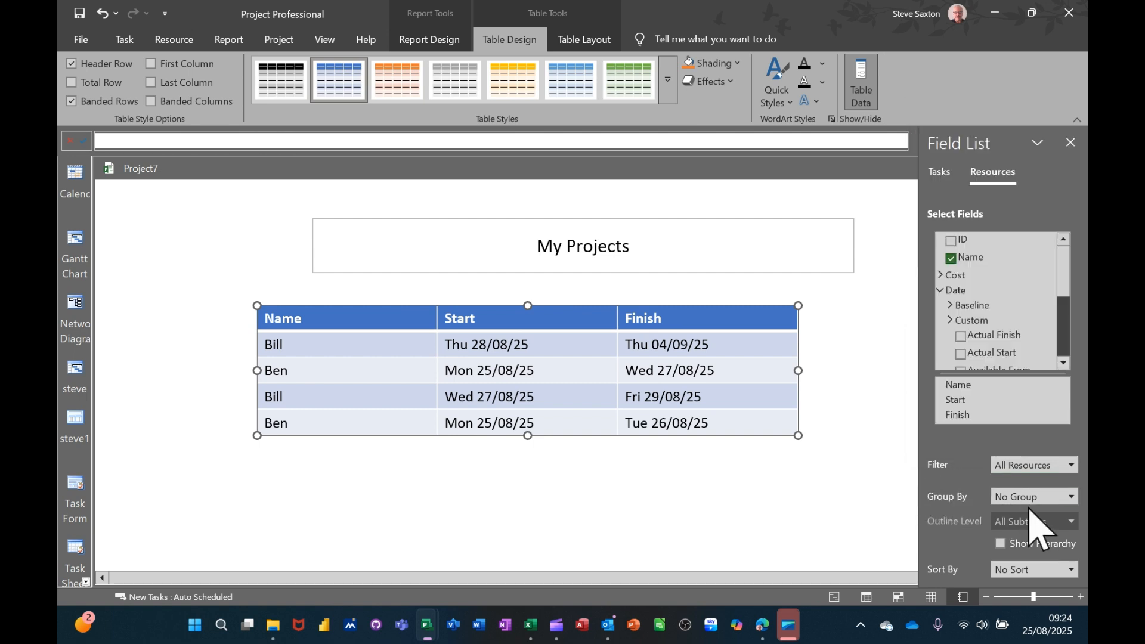
pyautogui.click(1072, 497)
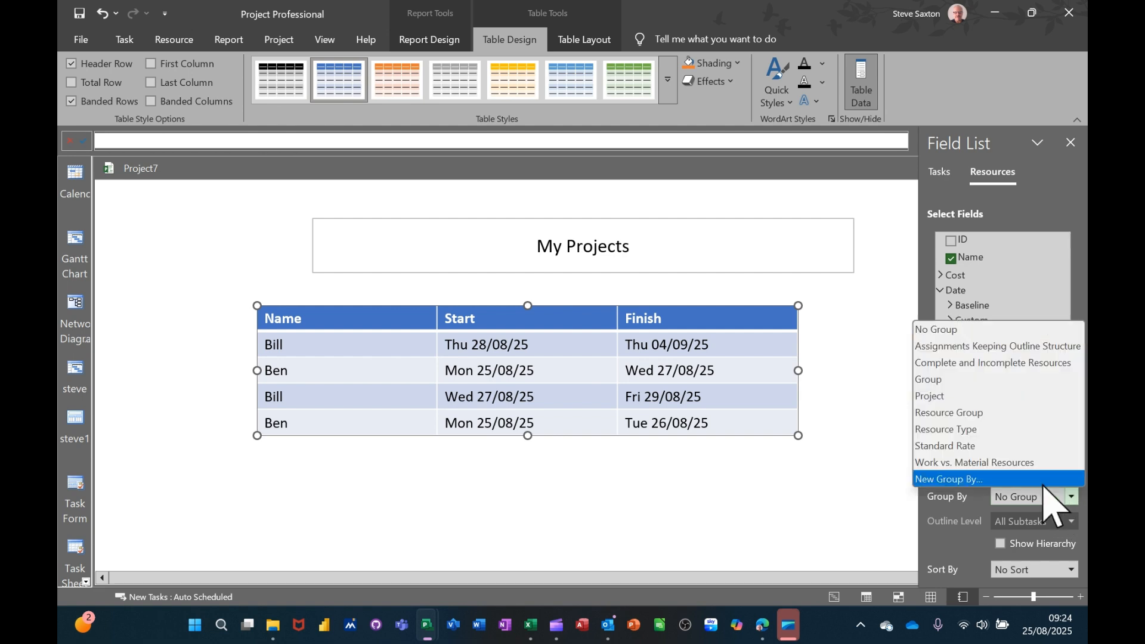
pyautogui.click(963, 398)
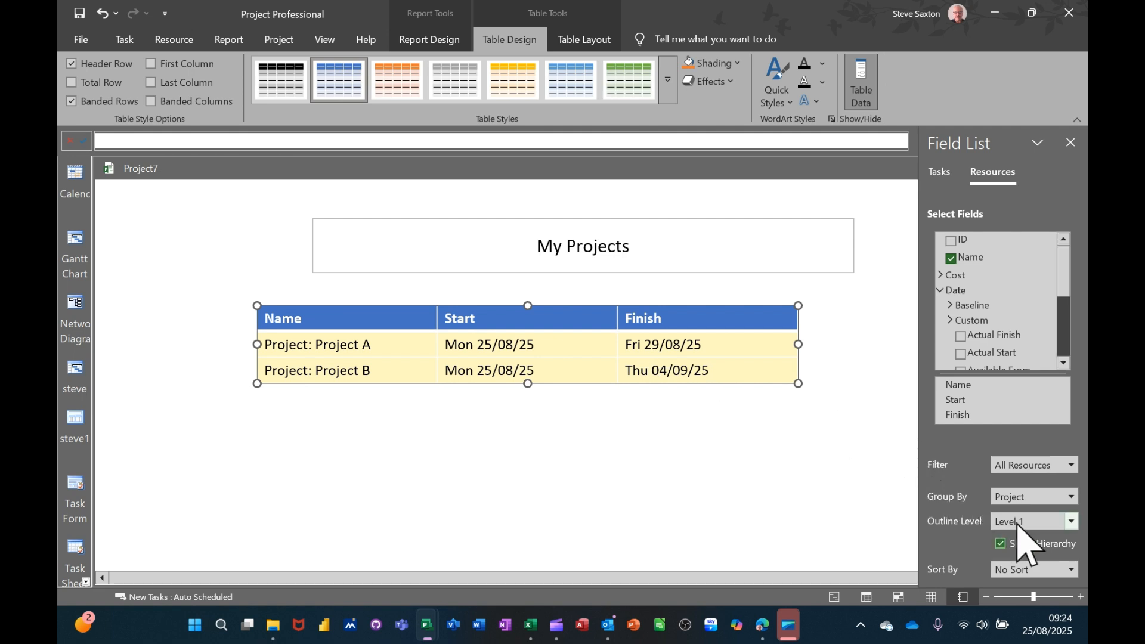
pyautogui.click(1072, 522)
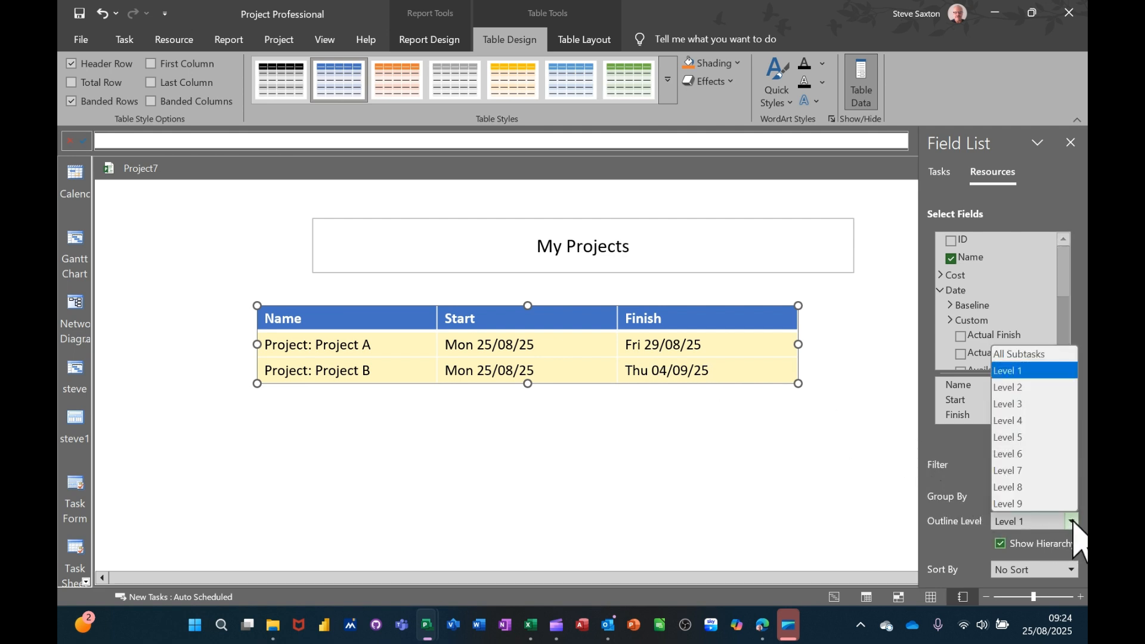
pyautogui.click(1022, 387)
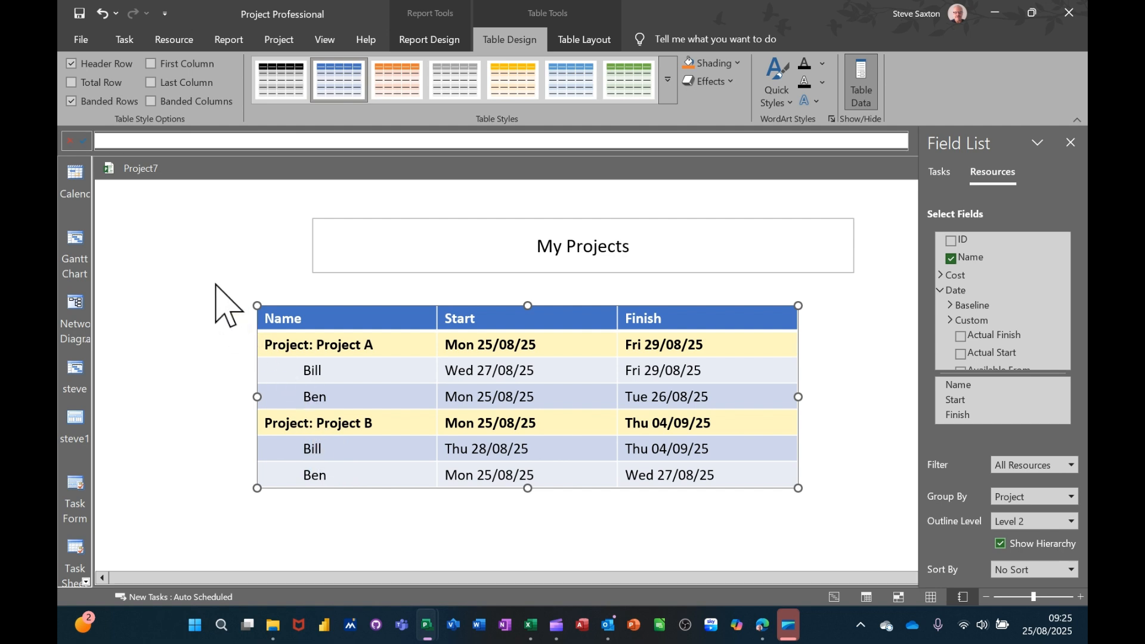
# View the master Gantt chart, and select the resource table in the My Projects report to show its field settings.
pyautogui.click(88, 241)
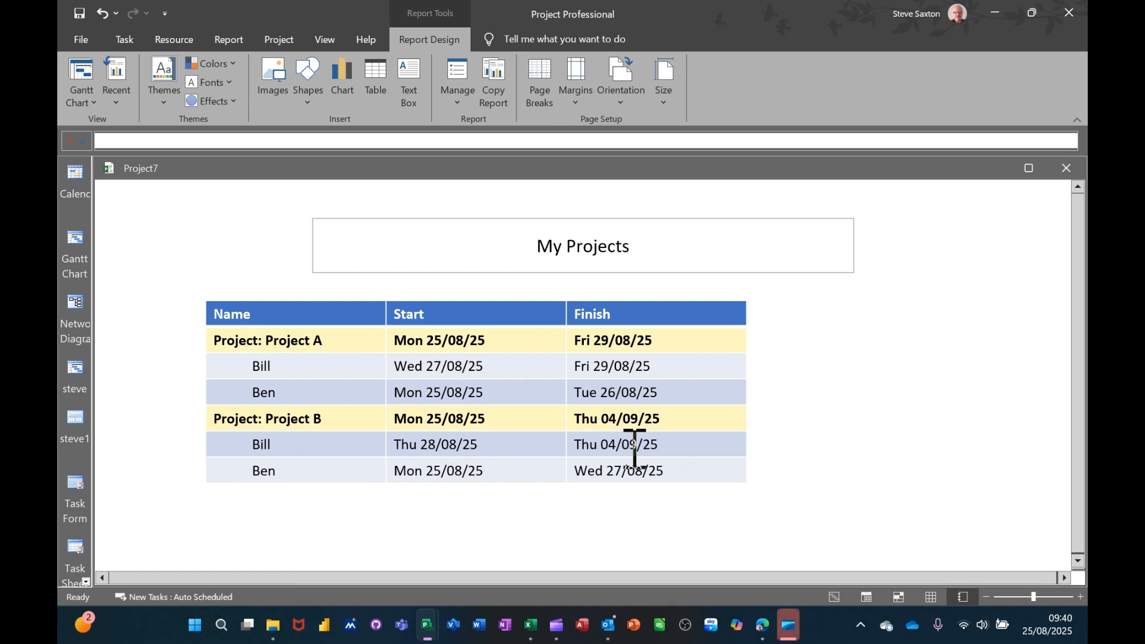
pyautogui.click(542, 313)
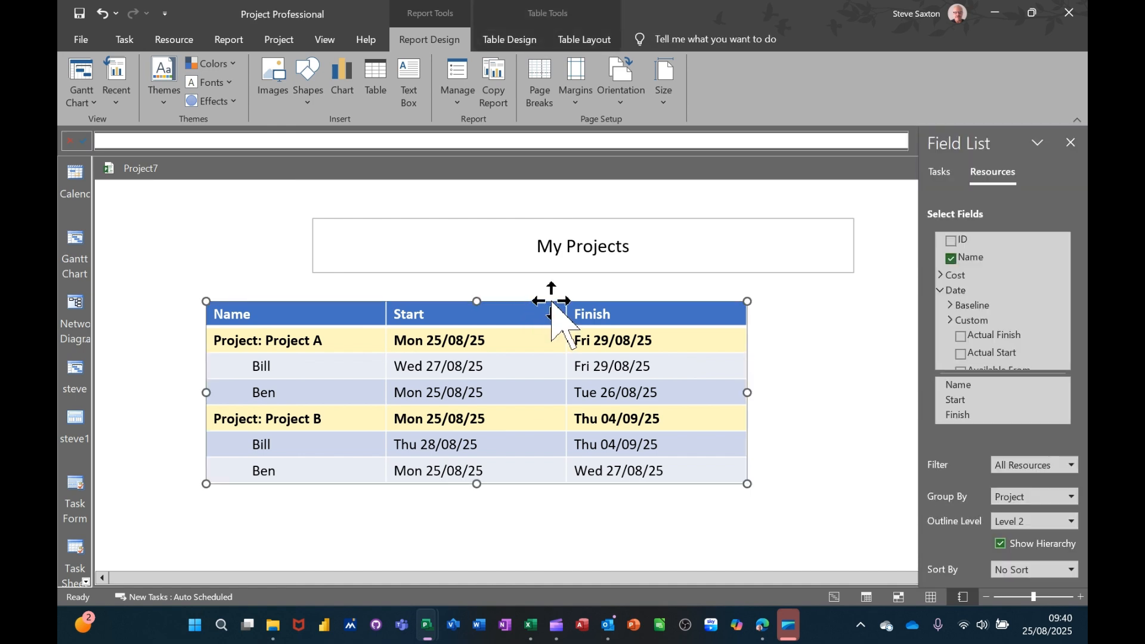
# Move the resource table to the page's left edge and insert a clustered column chart below the My Projects title, overlapping the table's Finish column.
pyautogui.moveTo(549, 302); pyautogui.dragTo(416, 303)
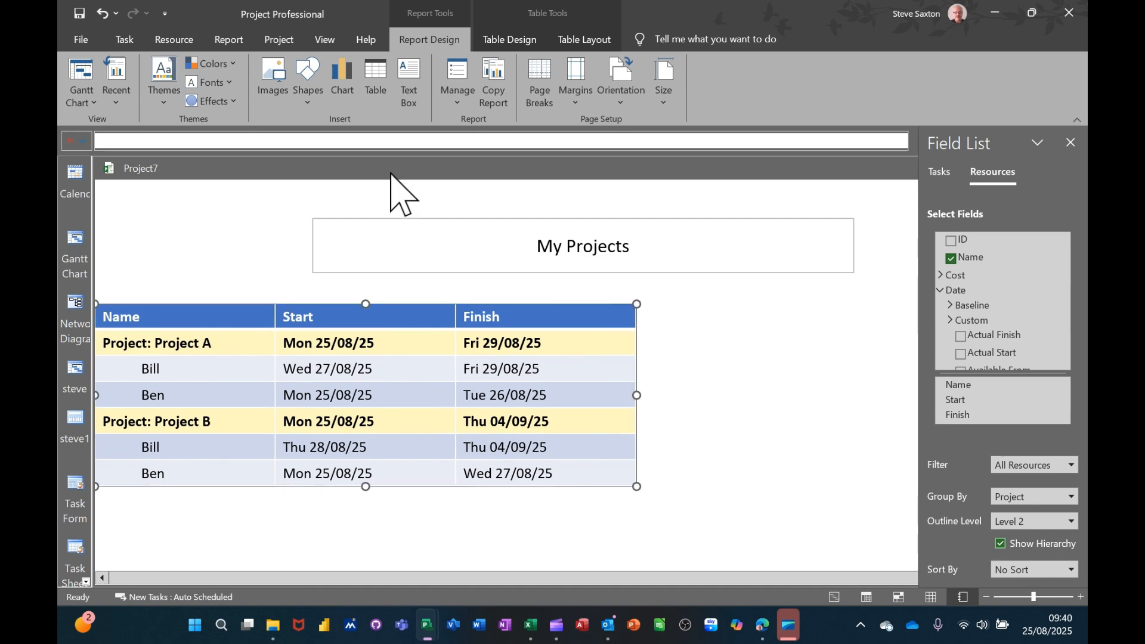
pyautogui.click(341, 87)
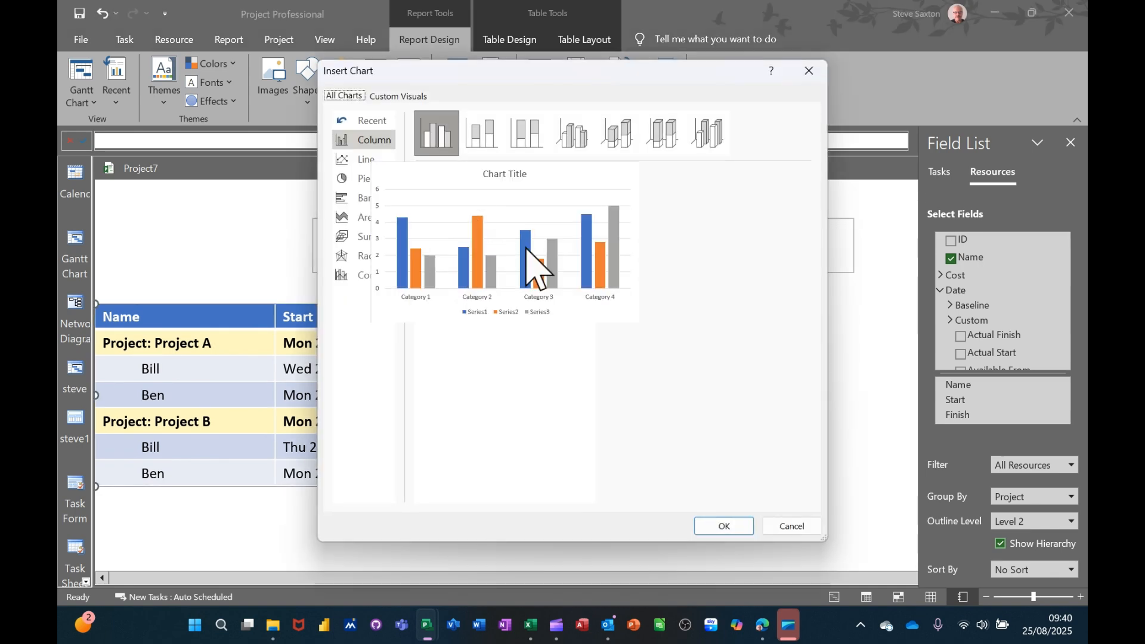
pyautogui.doubleClick(526, 248)
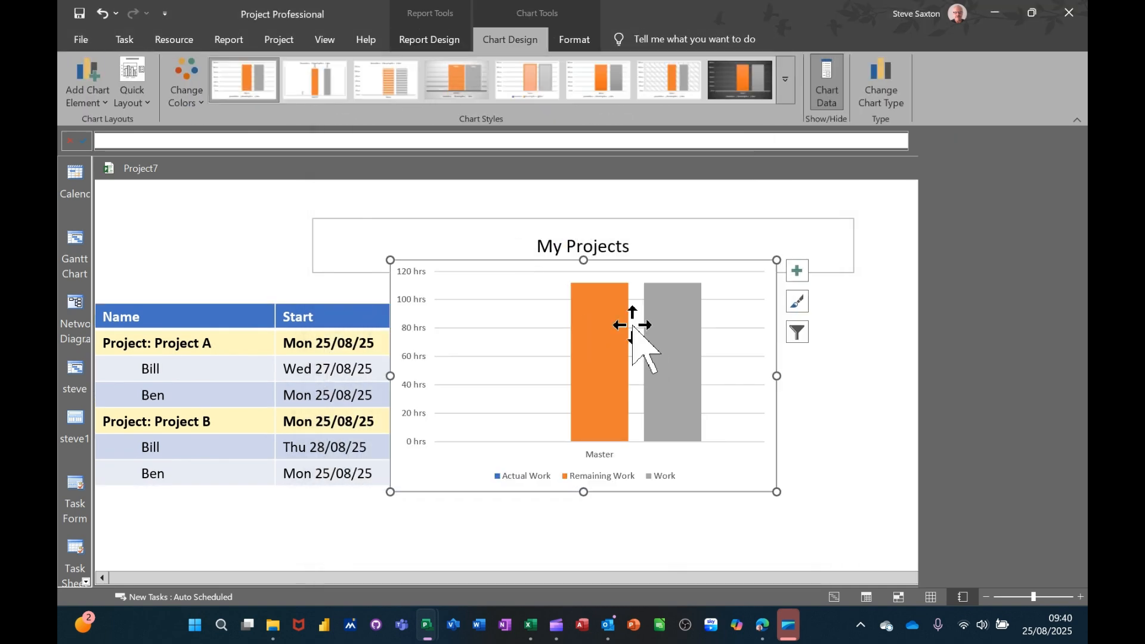
pyautogui.moveTo(692, 259); pyautogui.dragTo(791, 287)
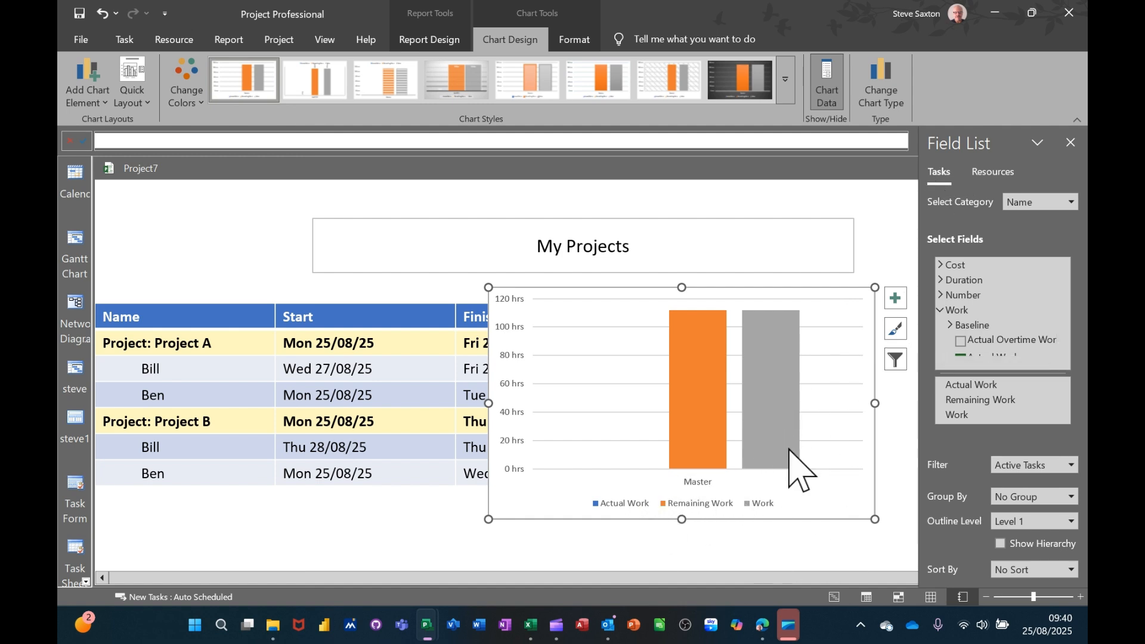
# Switch the chart's data from tasks to resources and group it by Project.
pyautogui.click(986, 173)
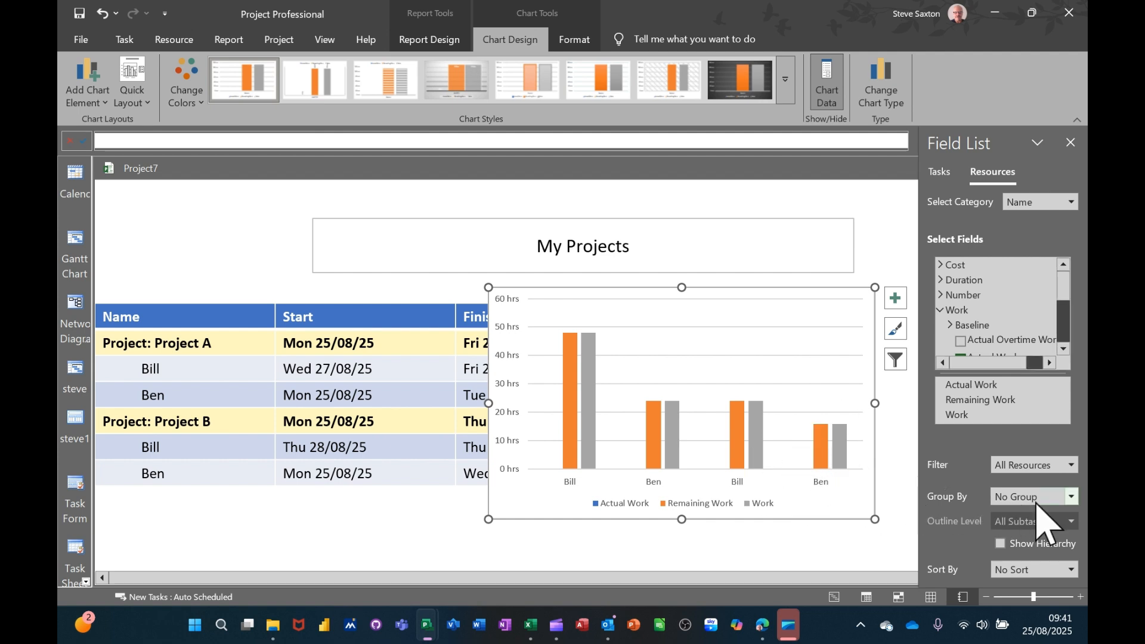
pyautogui.click(1072, 496)
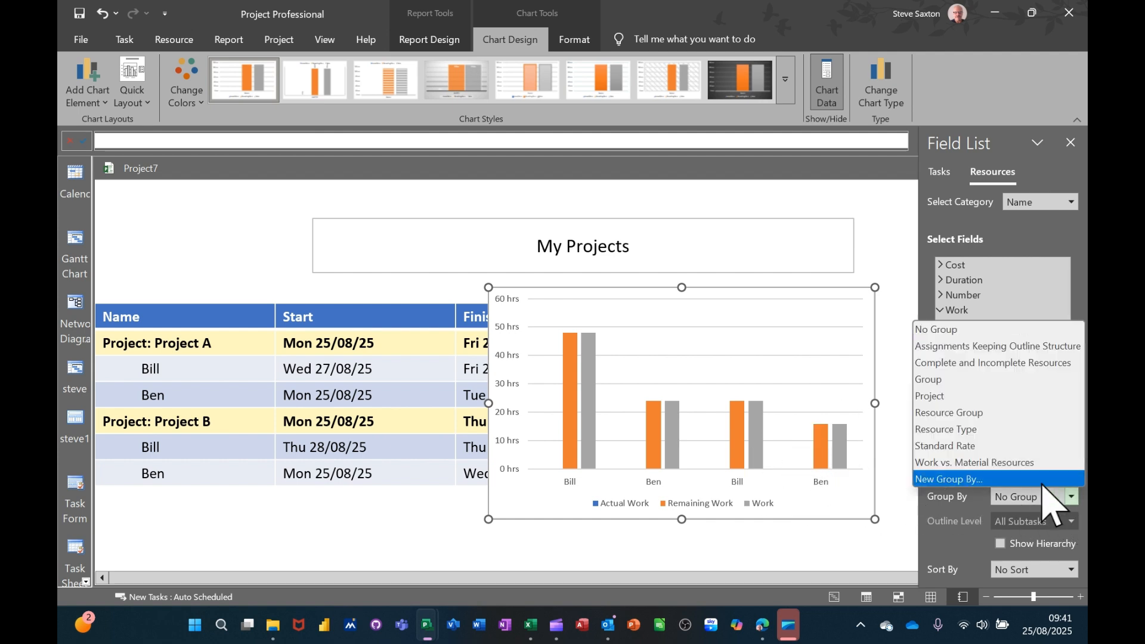
pyautogui.click(988, 396)
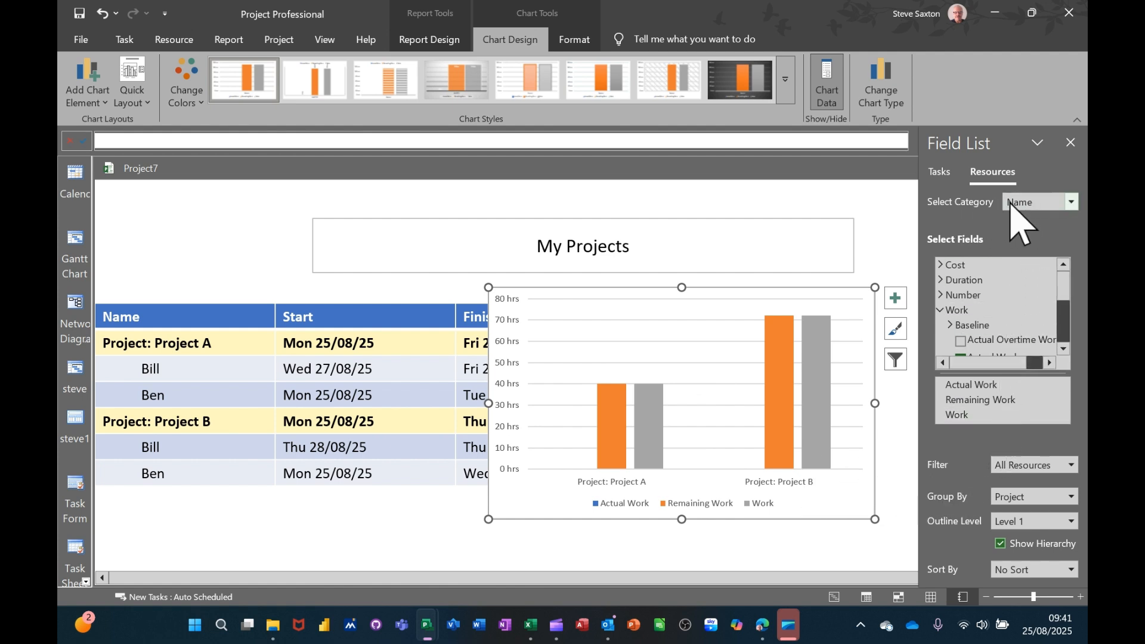
# Set the chart's category to Time and change its timescale units to Weeks.
pyautogui.click(1073, 204)
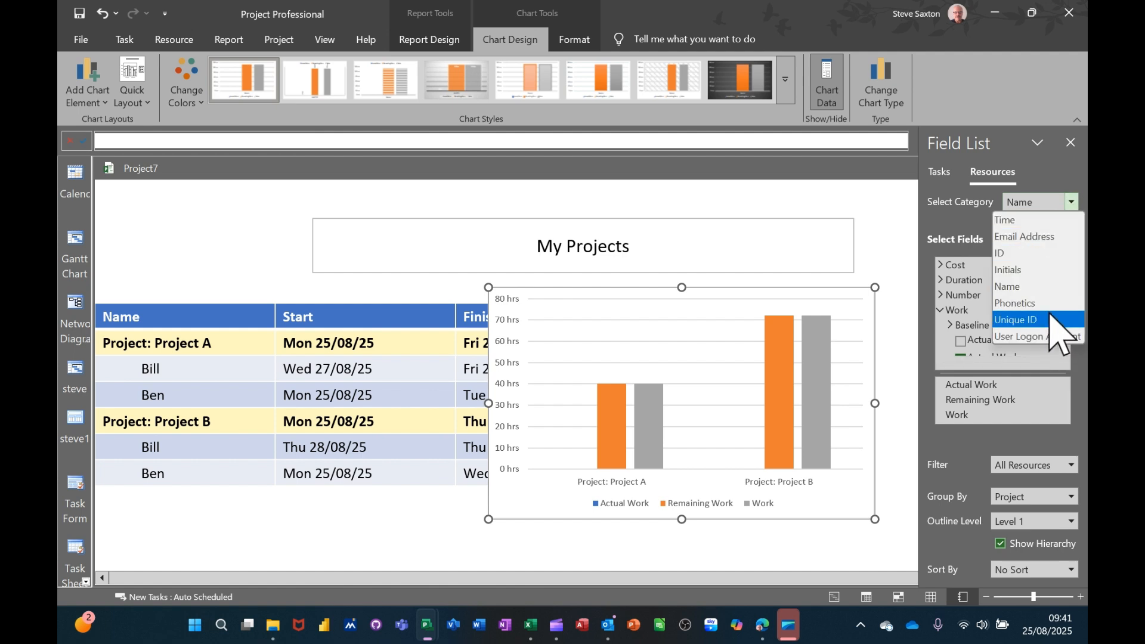
pyautogui.click(1014, 221)
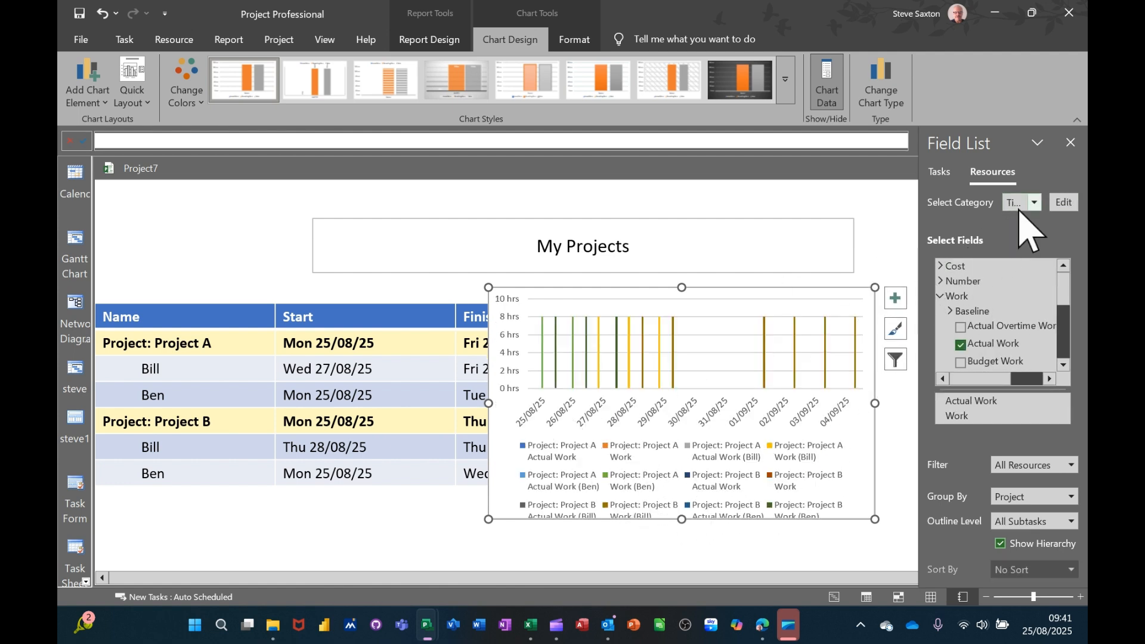
pyautogui.click(1063, 203)
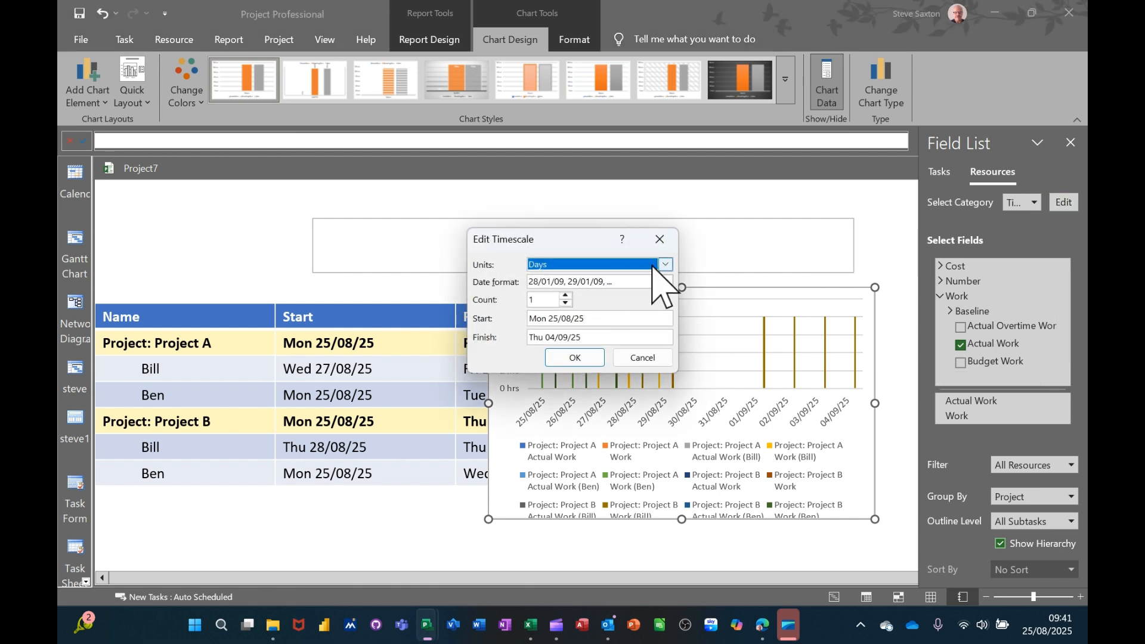
pyautogui.click(667, 265)
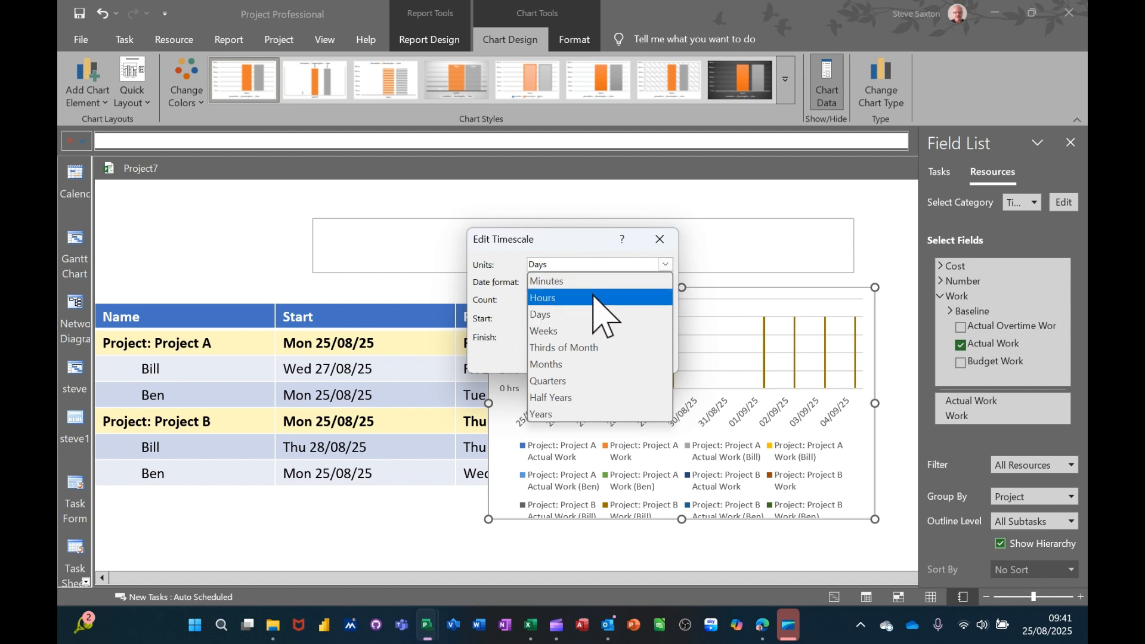
pyautogui.click(581, 332)
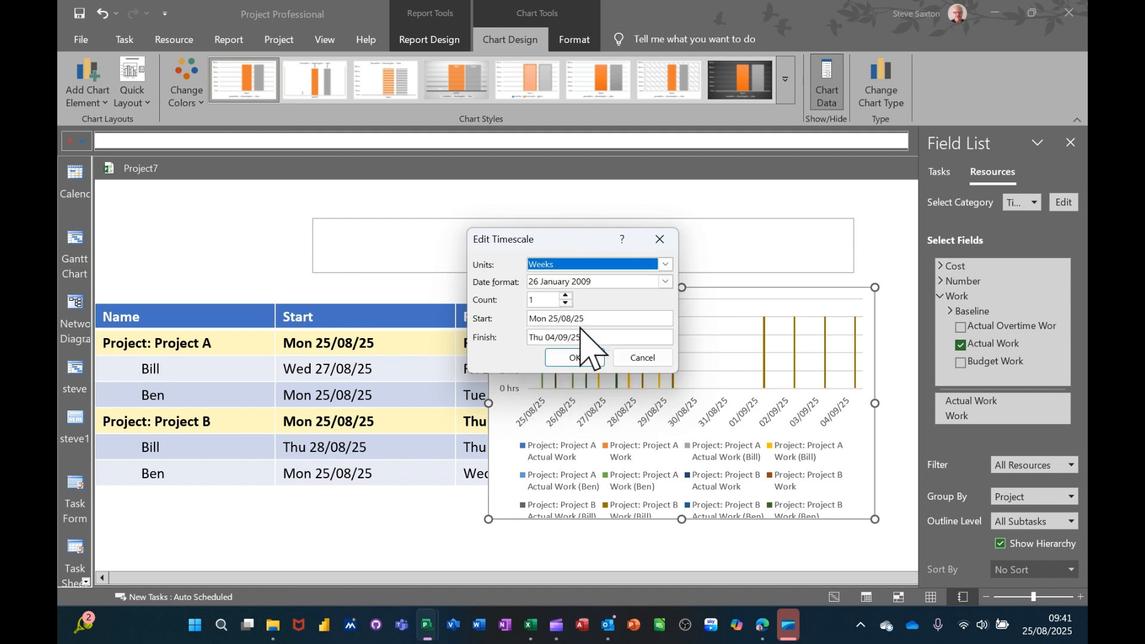
pyautogui.click(574, 356)
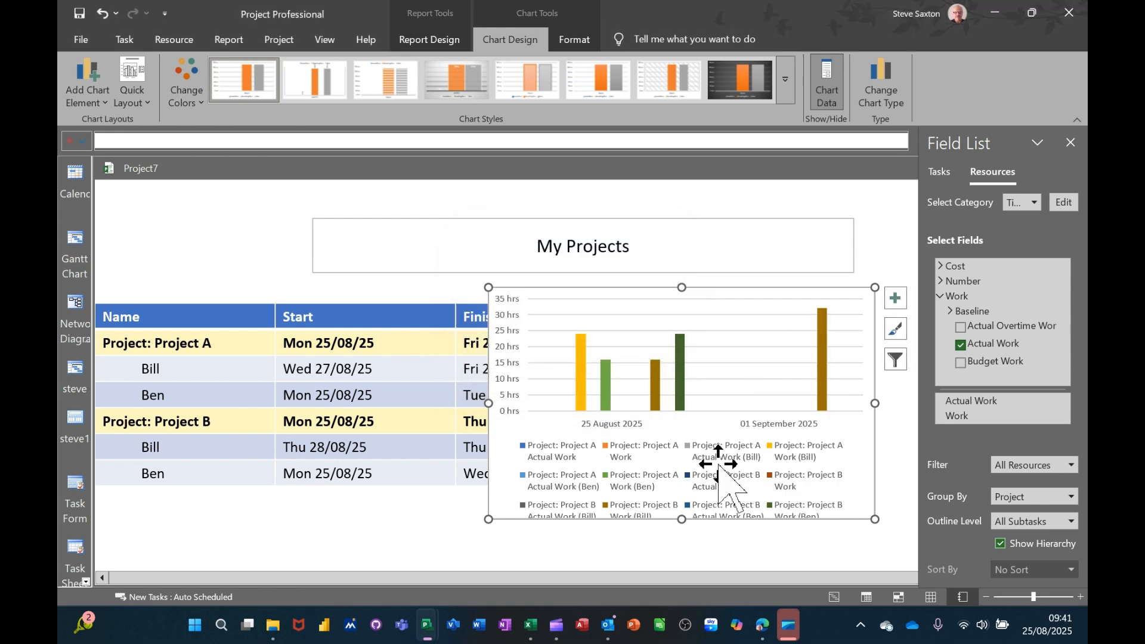
# Set the resource chart's outline level to Level 2 and remove the Actual Work field from it.
pyautogui.click(1071, 523)
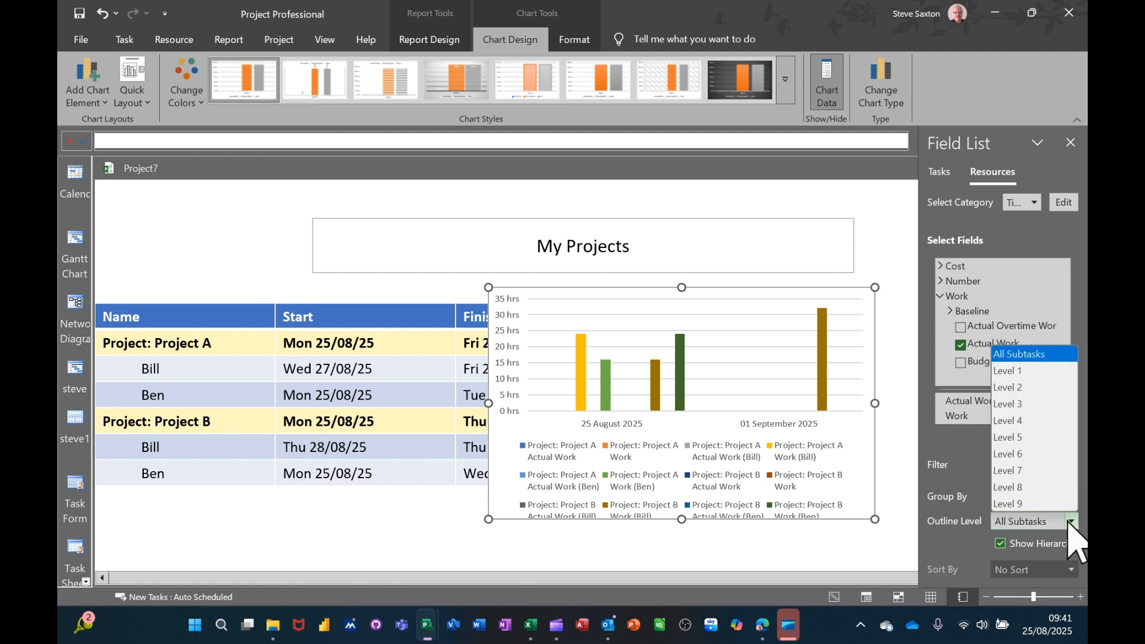
pyautogui.click(1021, 388)
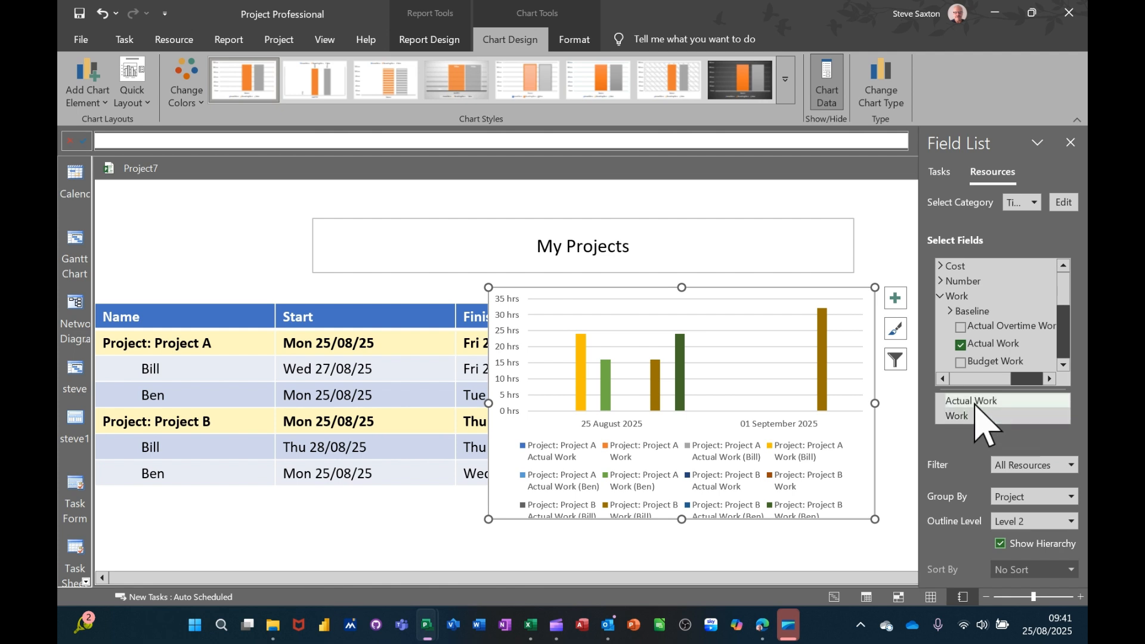
pyautogui.moveTo(976, 403); pyautogui.dragTo(972, 362)
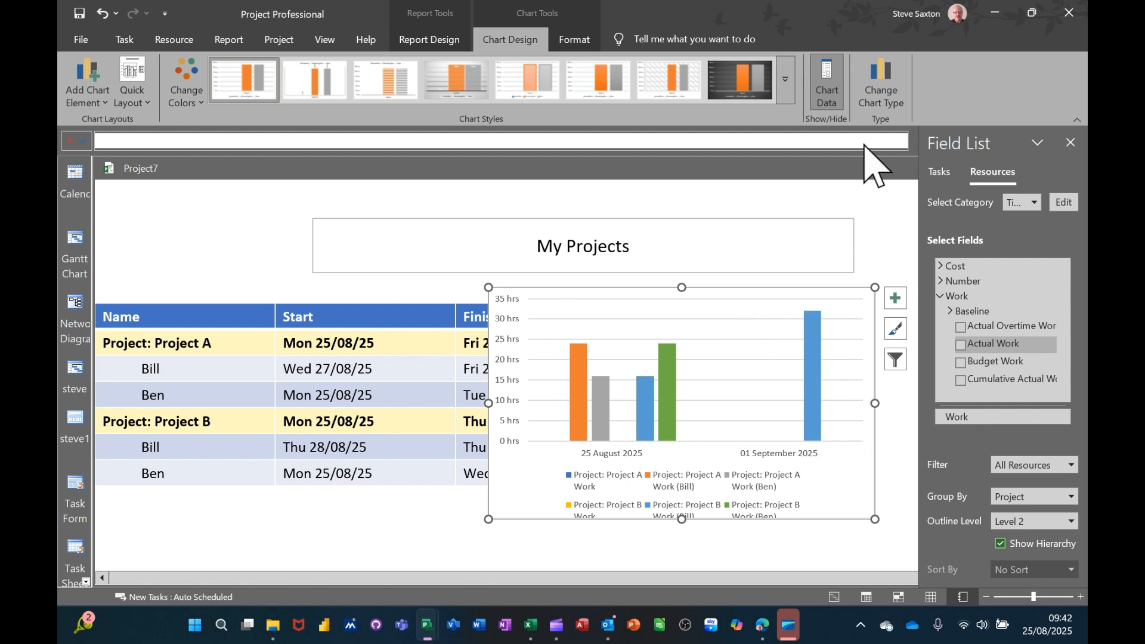
# Preview the line and combo chart types for the weekly work chart, leaving its clustered column type in place.
pyautogui.click(881, 78)
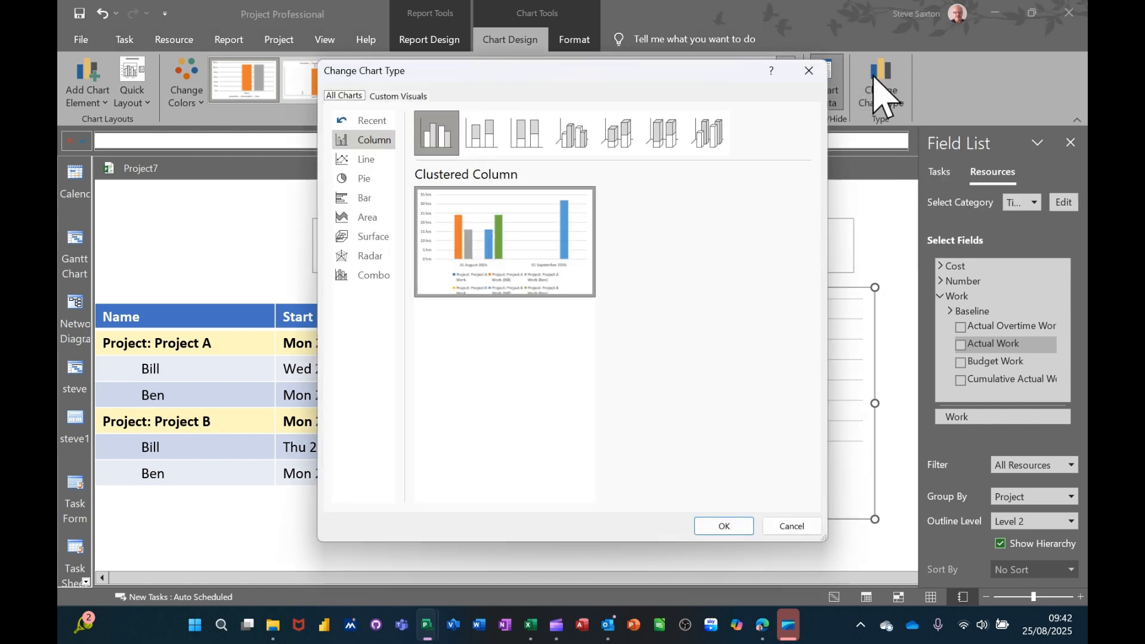
pyautogui.moveTo(454, 212)
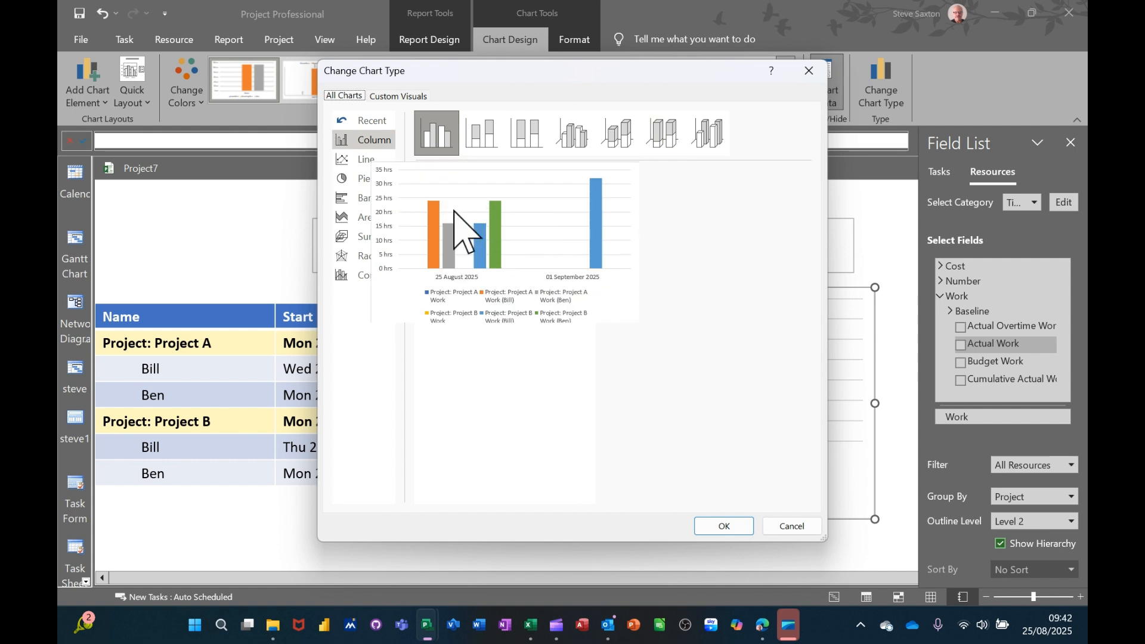
pyautogui.click(348, 161)
pyautogui.moveTo(532, 209)
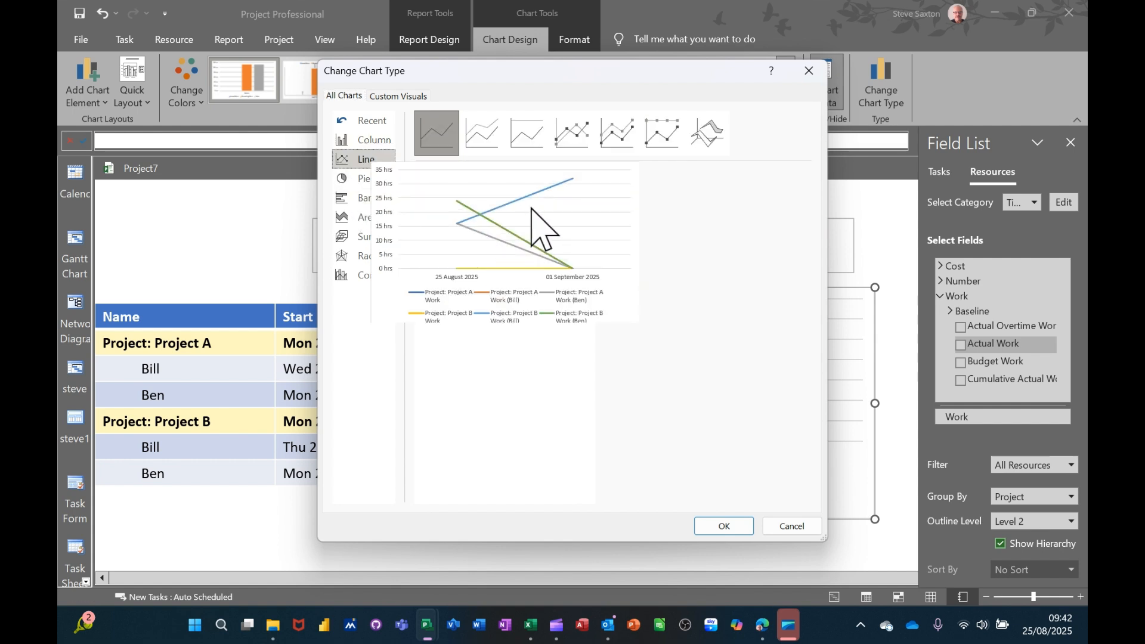
pyautogui.click(340, 275)
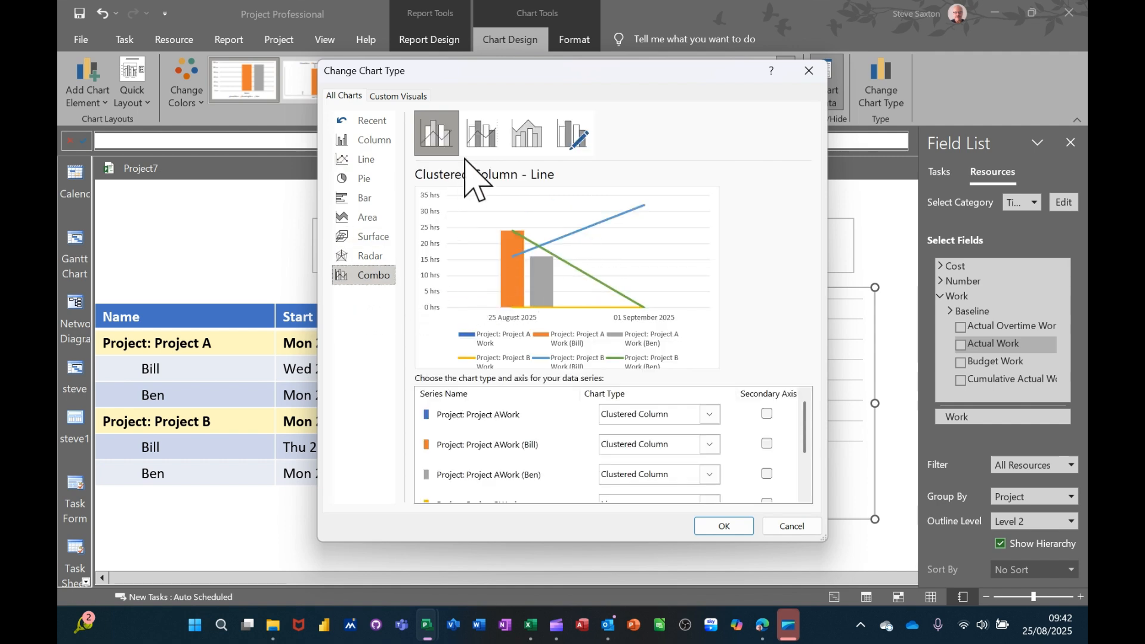
pyautogui.click(481, 138)
pyautogui.click(526, 136)
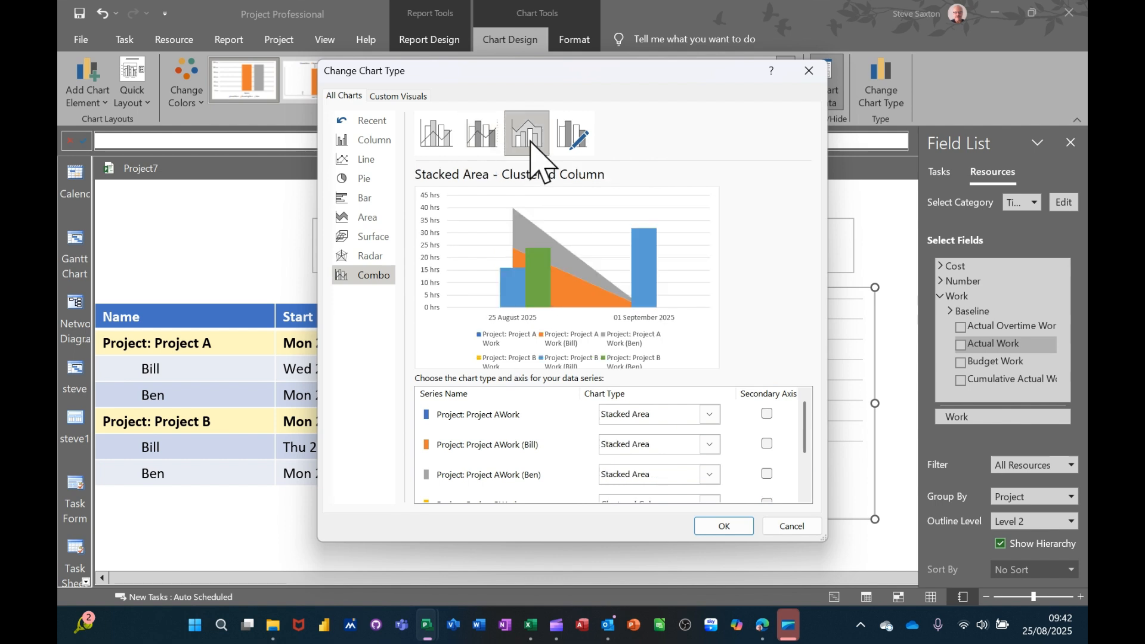
pyautogui.click(565, 139)
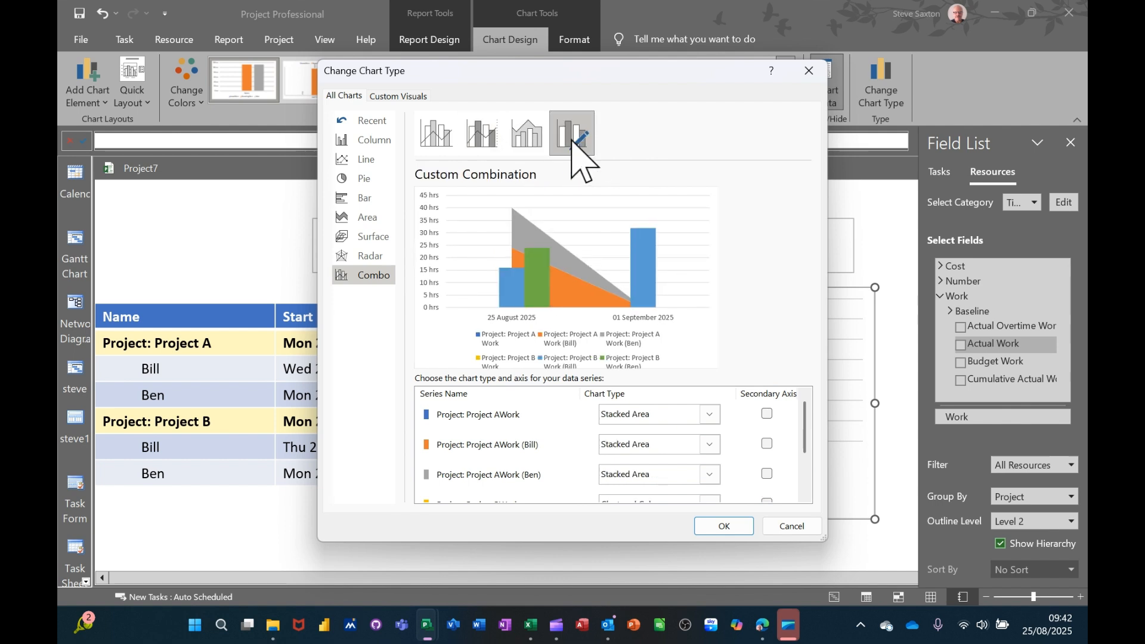
pyautogui.click(434, 141)
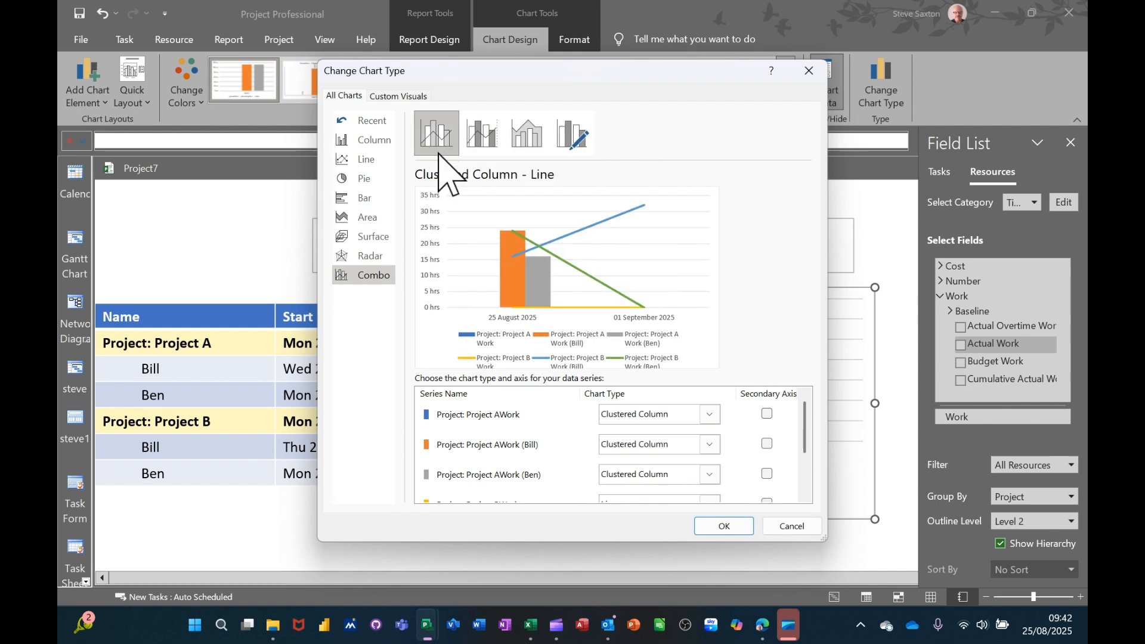
pyautogui.click(779, 529)
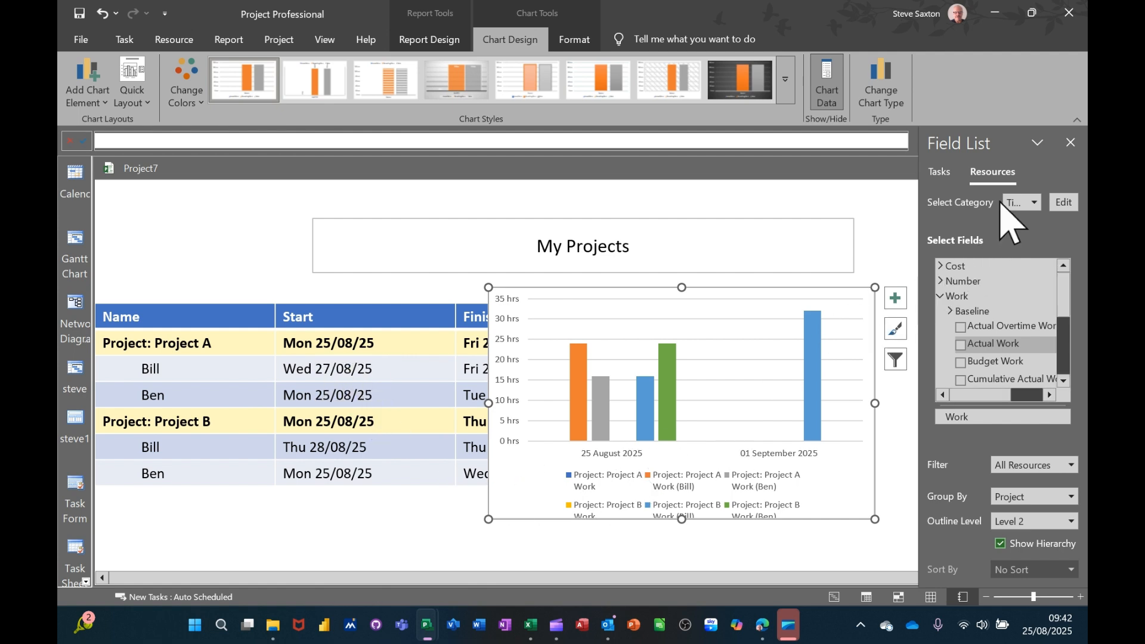
# Switch the chart's data back to tasks and set its category to Time.
pyautogui.click(946, 174)
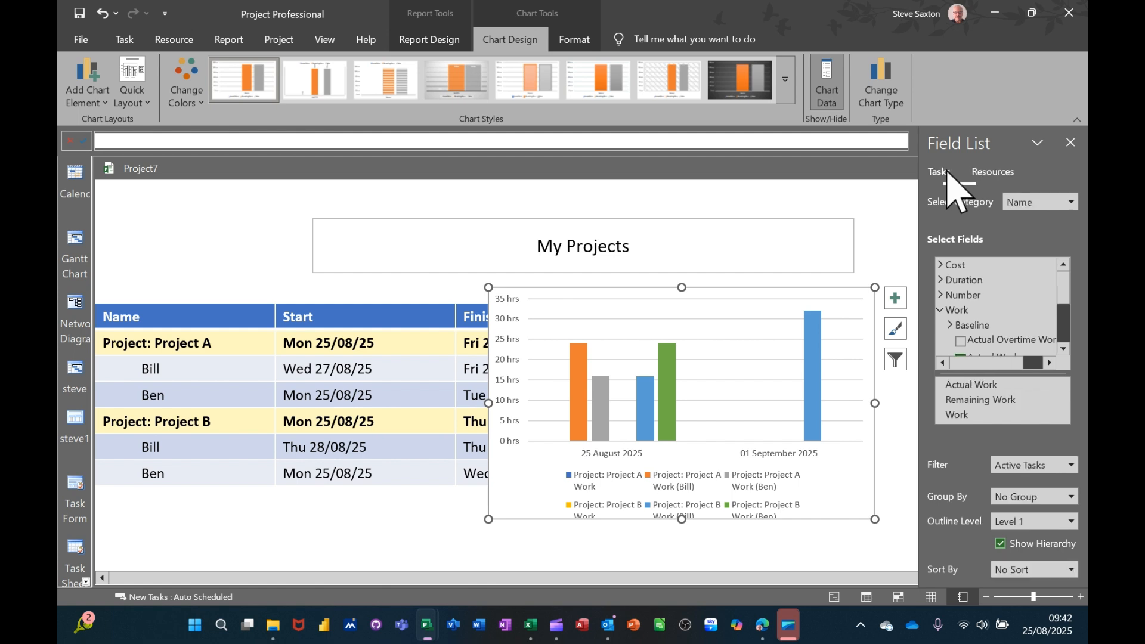
pyautogui.click(1072, 203)
pyautogui.click(1050, 219)
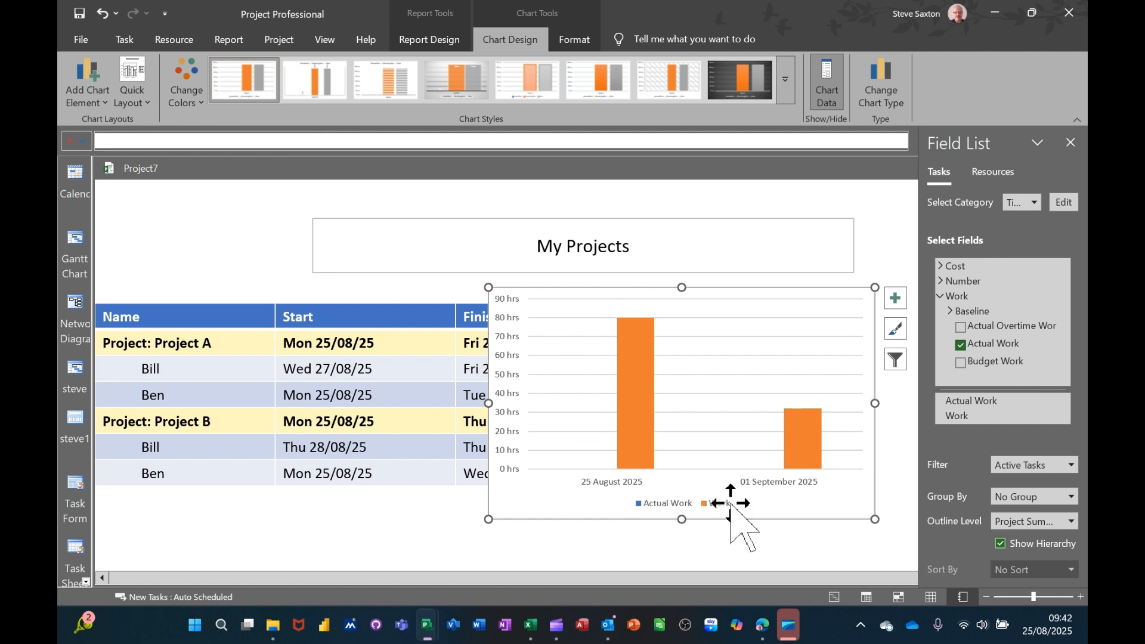
# Check the available groupings for the task chart, keep No Group, and set its outline level to Level 2.
pyautogui.click(1072, 496)
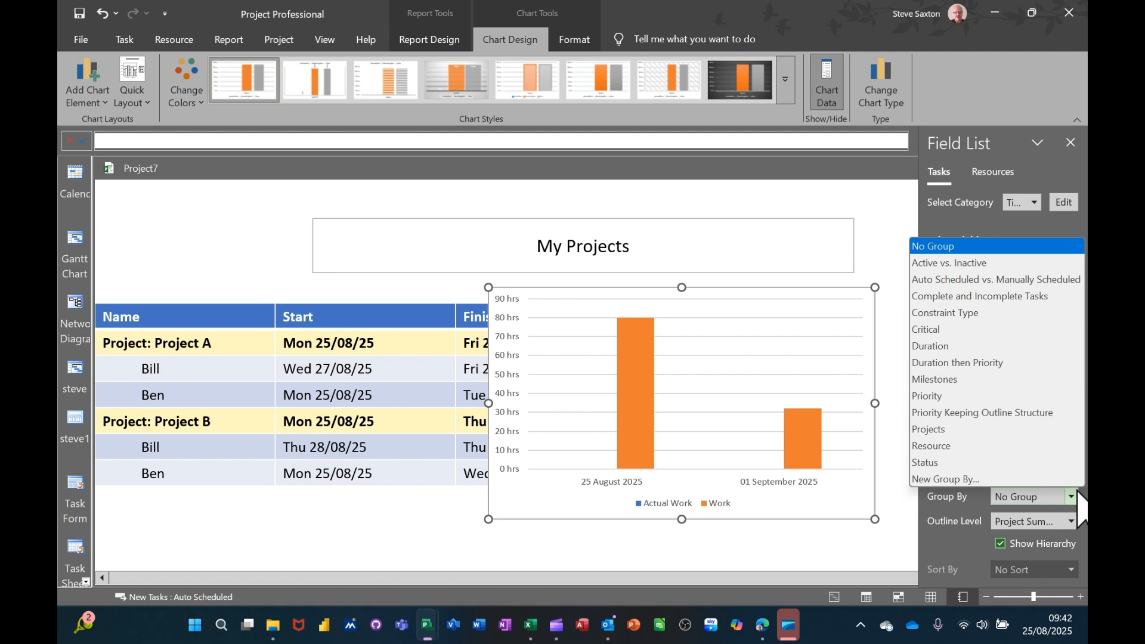
pyautogui.click(1076, 495)
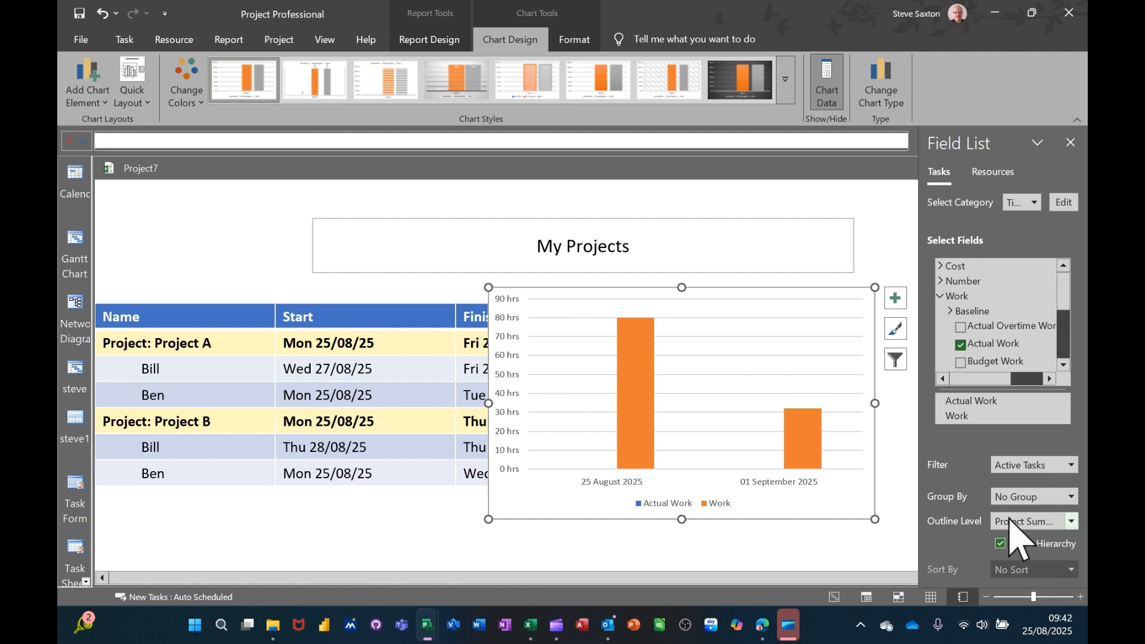
pyautogui.click(1070, 521)
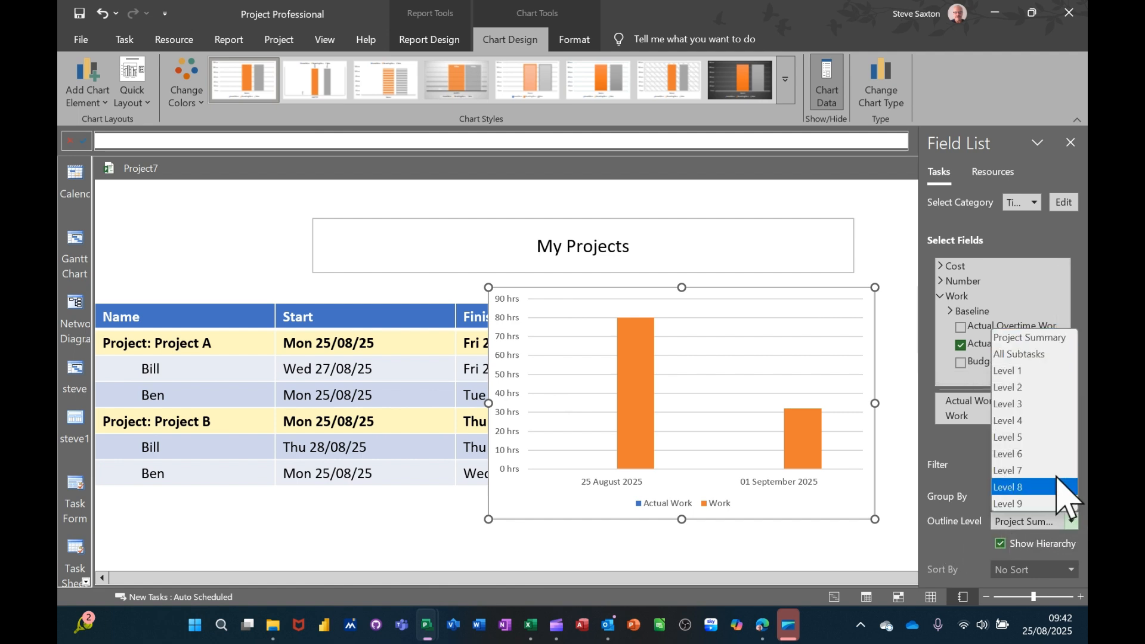
pyautogui.click(1024, 388)
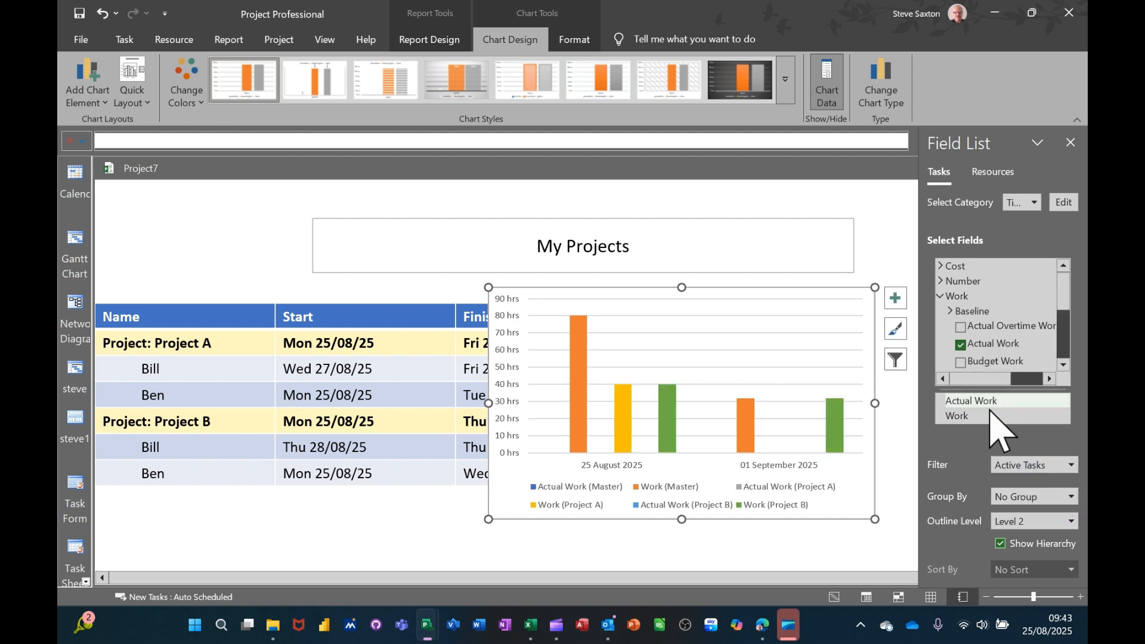